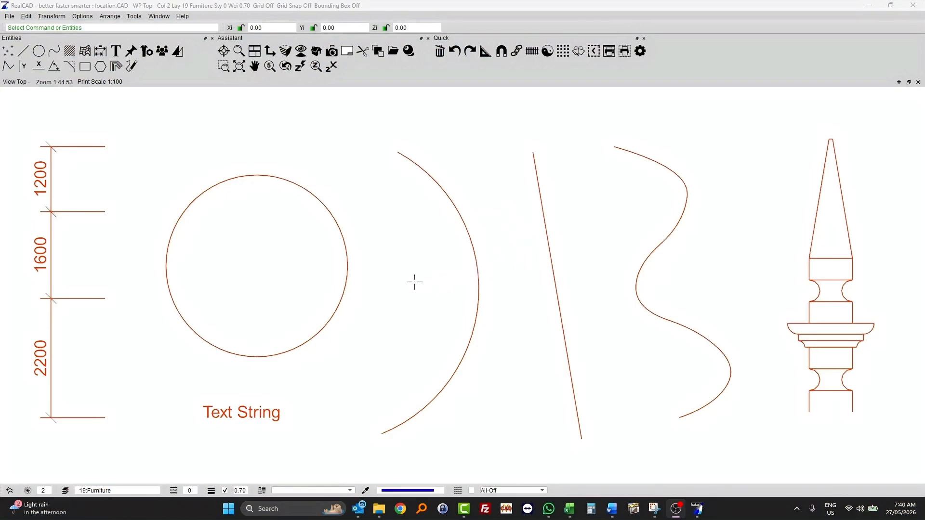
Step: Draw connected lines from the top of the circle through the upper ends of the arc and slanted line to the wavy curve's upper end
{"action": "left_click", "coordinate": [8, 66]}
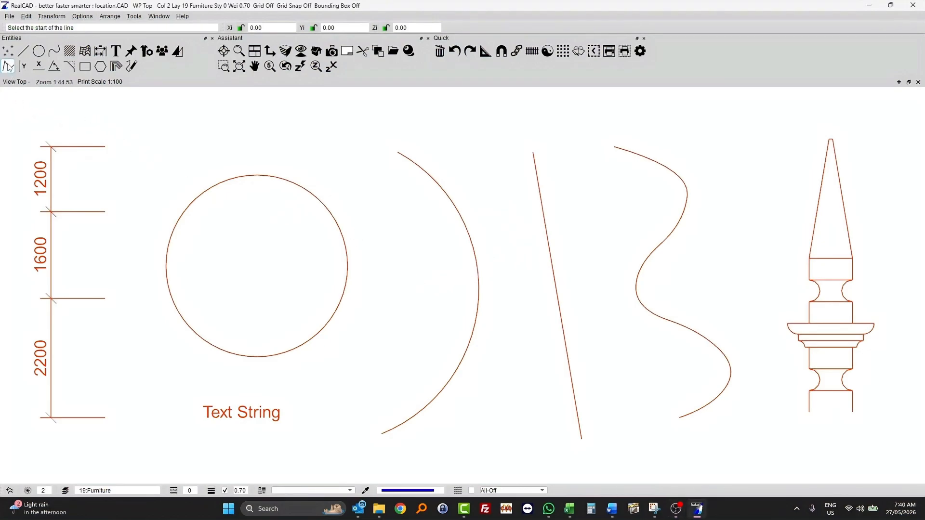
{"action": "left_click", "coordinate": [262, 173]}
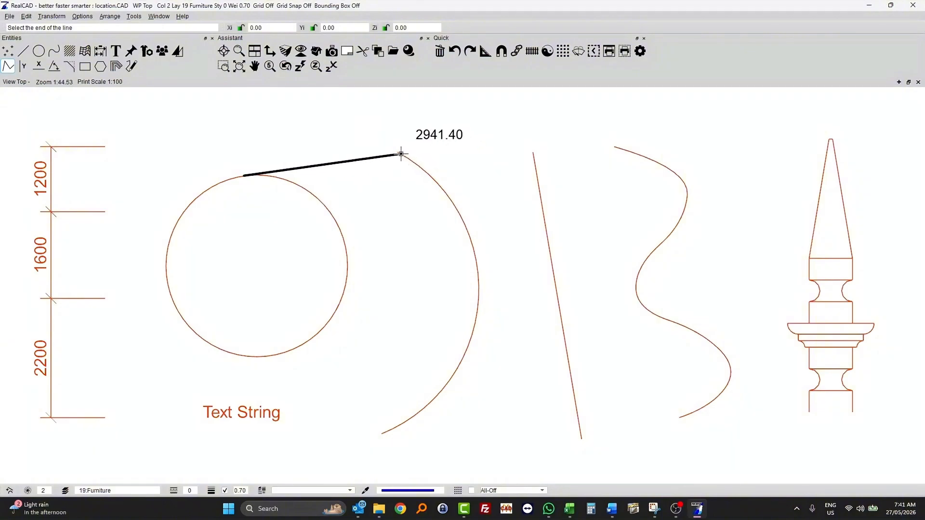
{"action": "left_click", "coordinate": [400, 153]}
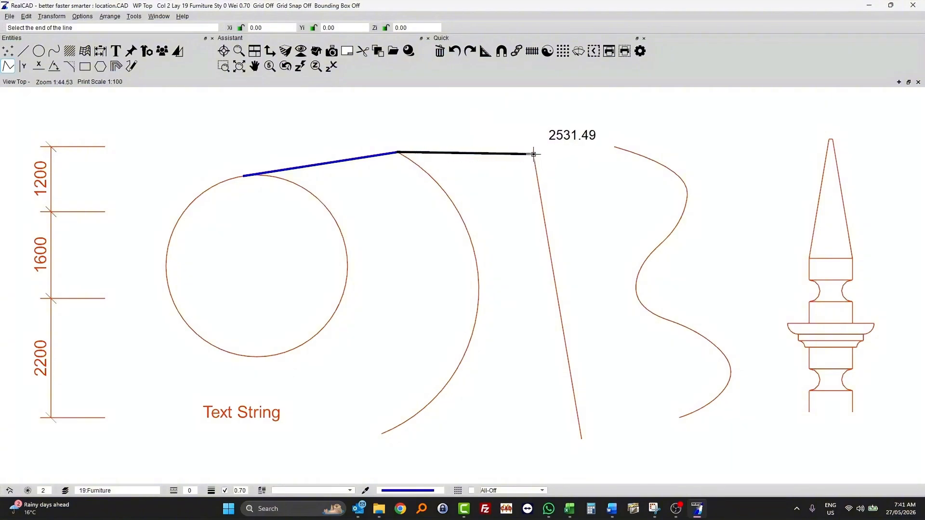
{"action": "left_click", "coordinate": [533, 153]}
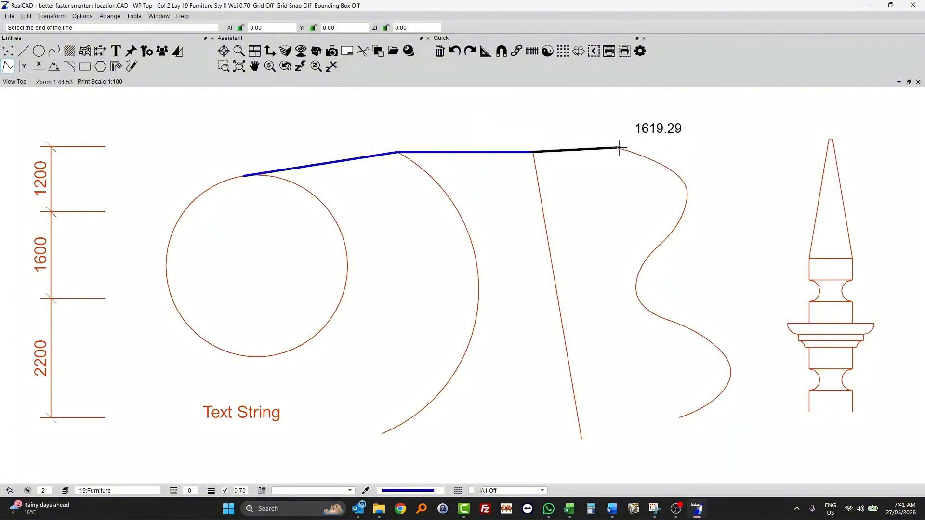
{"action": "left_click", "coordinate": [615, 147]}
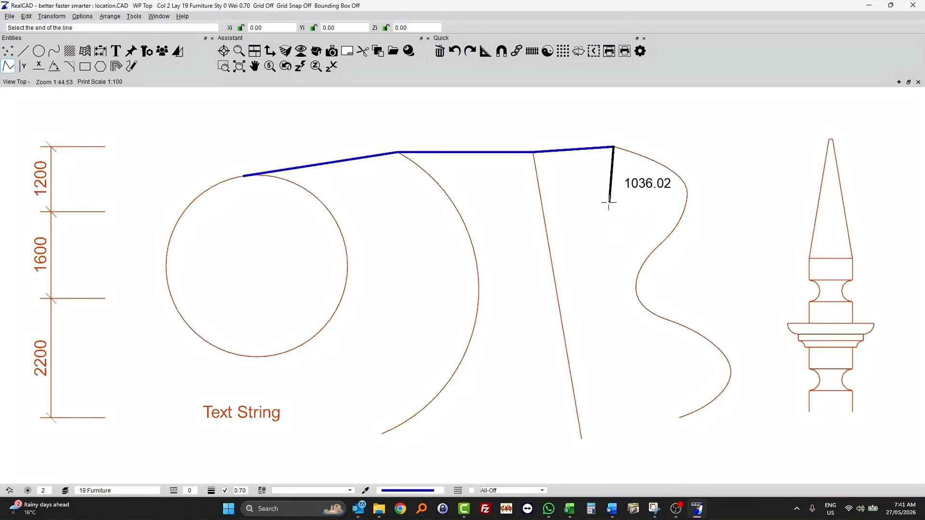
{"action": "key", "text": "Escape"}
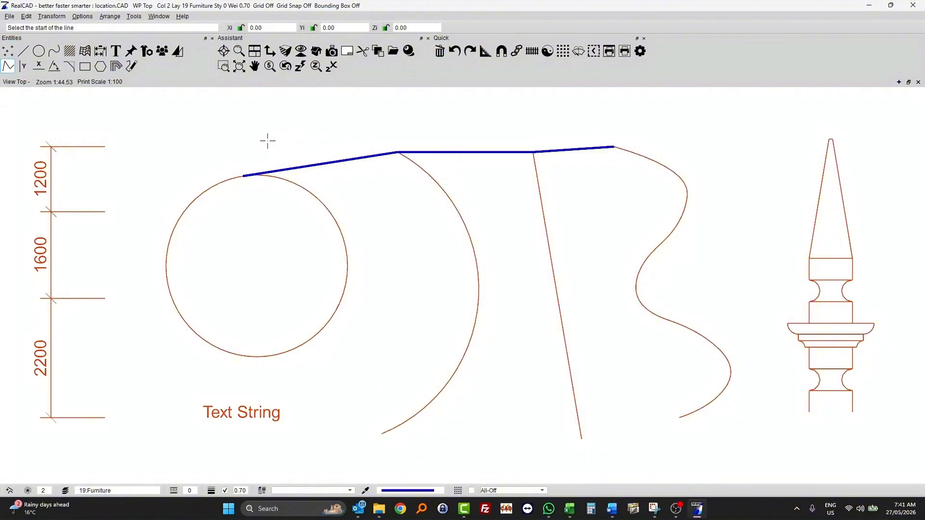
Step: Using end location, draw connected lines from a free point below the circle's right side through the lower ends of the arc, slanted line and wavy curve
{"action": "left_click", "coordinate": [228, 51]}
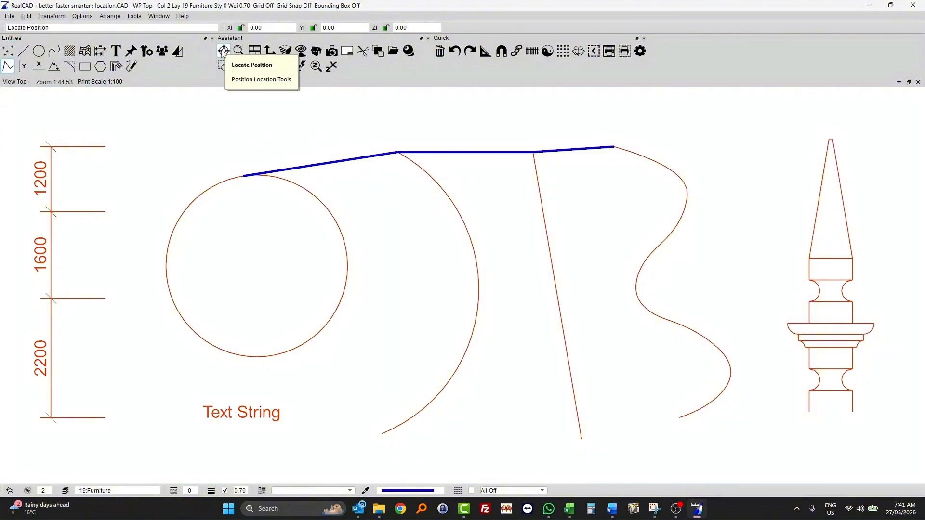
{"action": "left_click", "coordinate": [223, 52]}
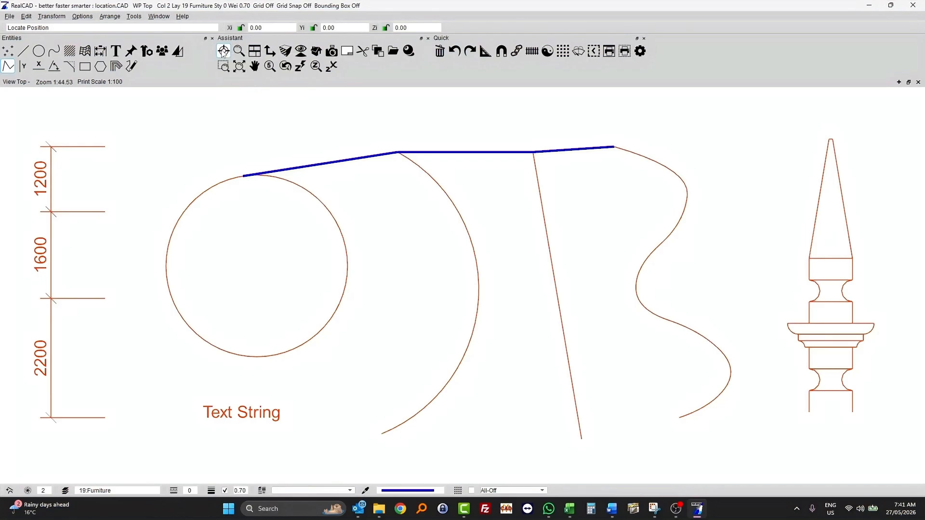
{"action": "left_click", "coordinate": [219, 71]}
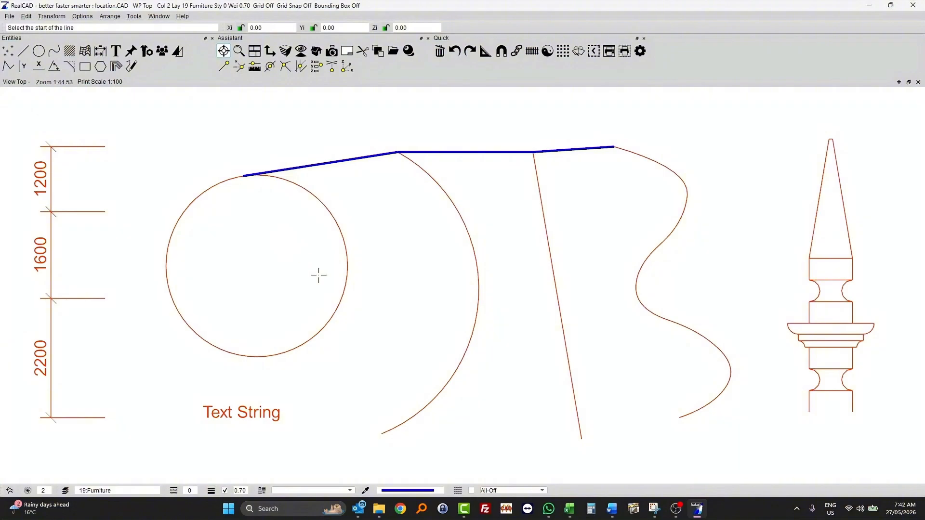
{"action": "left_click", "coordinate": [355, 357]}
{"action": "left_click", "coordinate": [228, 67]}
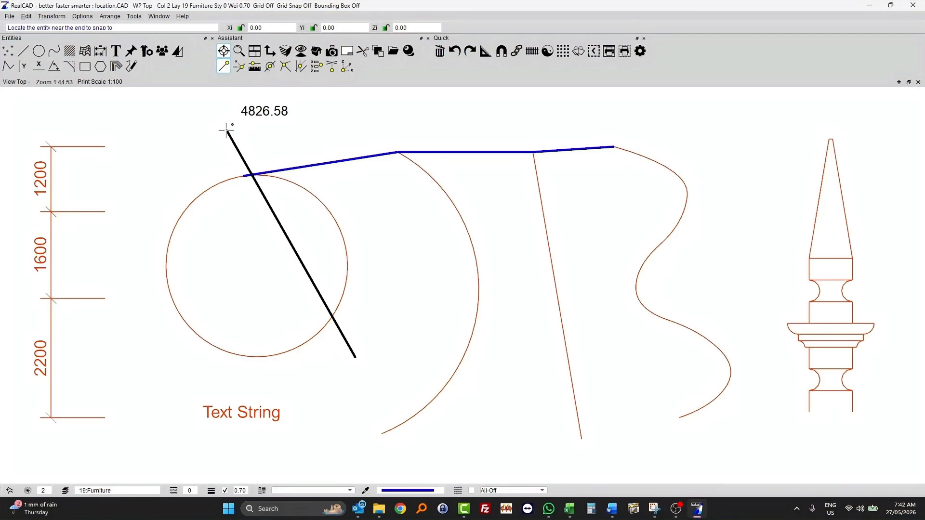
{"action": "left_click", "coordinate": [238, 72]}
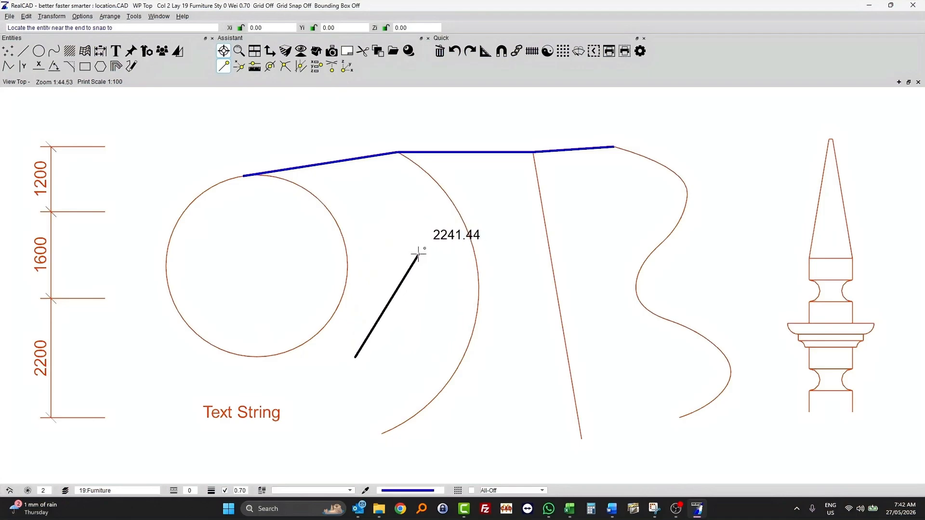
{"action": "left_click", "coordinate": [223, 68]}
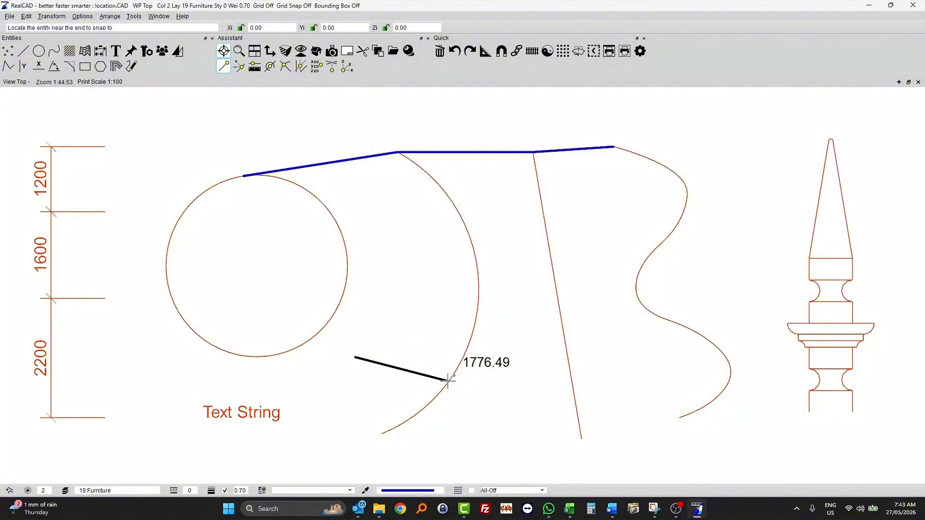
{"action": "left_click", "coordinate": [381, 433]}
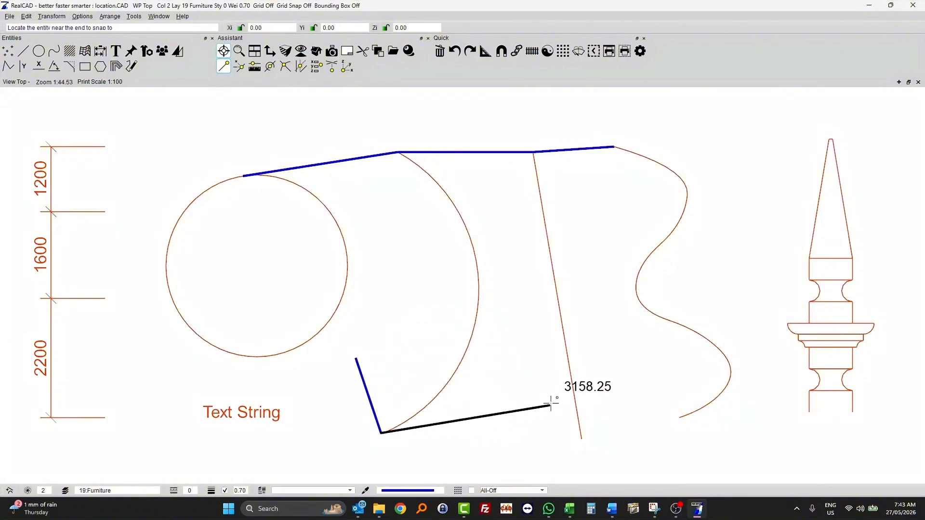
{"action": "left_click", "coordinate": [567, 357]}
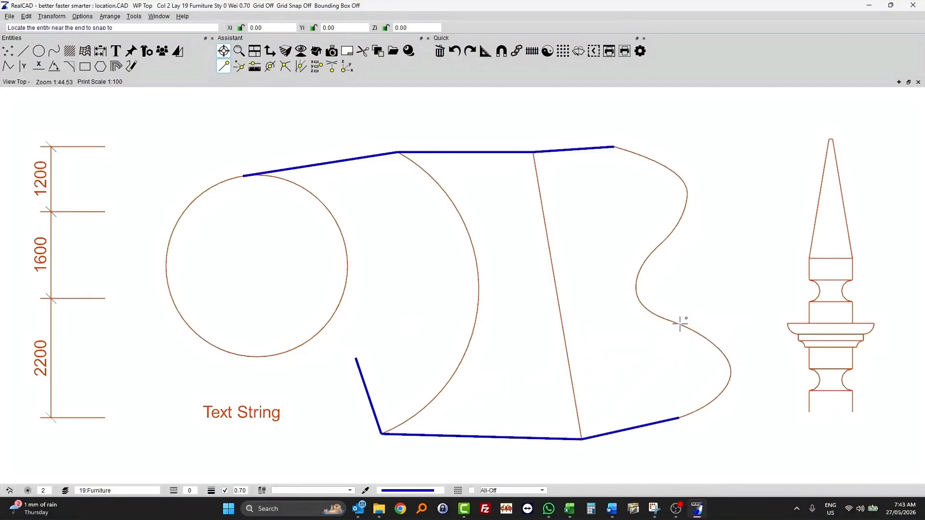
{"action": "left_click", "coordinate": [678, 417]}
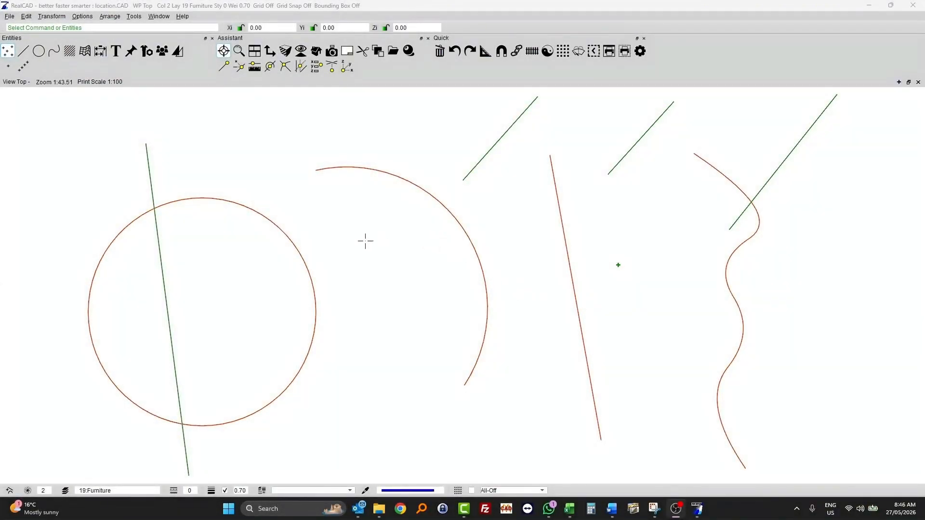
Step: Place two points with Locate On: one on the circle's upper right, one at its upper intersection with the long green line
{"action": "left_click", "coordinate": [223, 68]}
{"action": "left_click", "coordinate": [9, 67]}
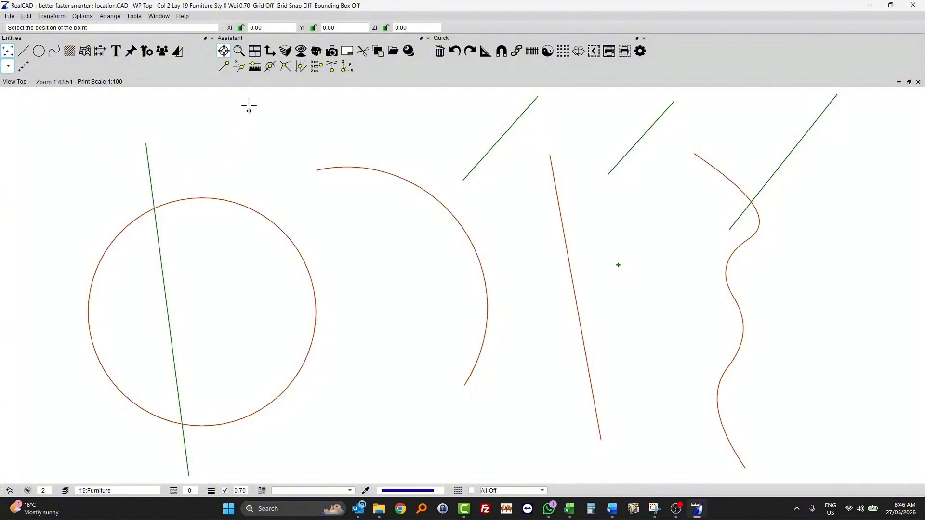
{"action": "left_click", "coordinate": [240, 67]}
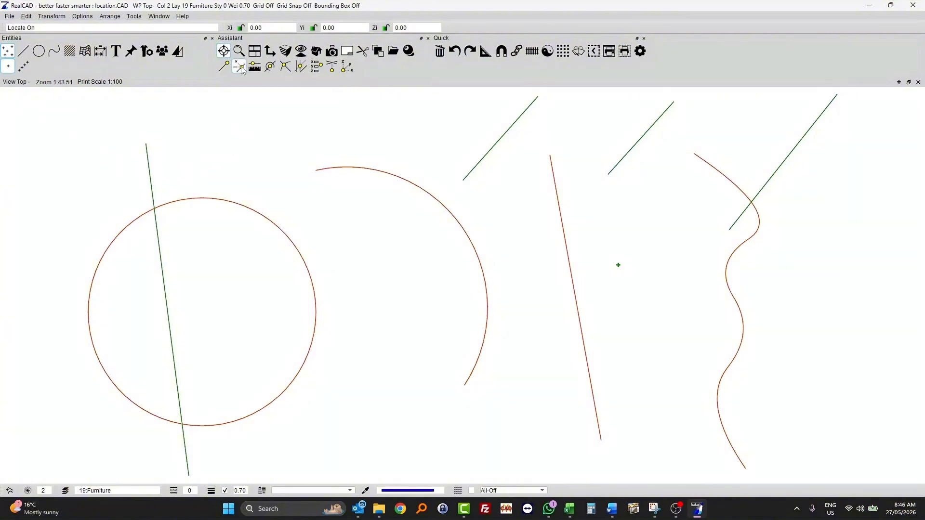
{"action": "left_click", "coordinate": [226, 199]}
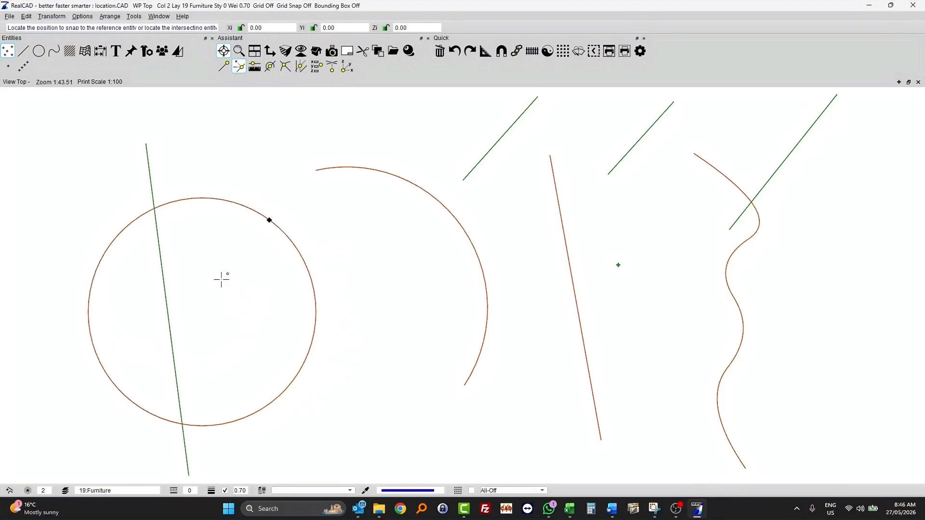
{"action": "left_click", "coordinate": [254, 163]}
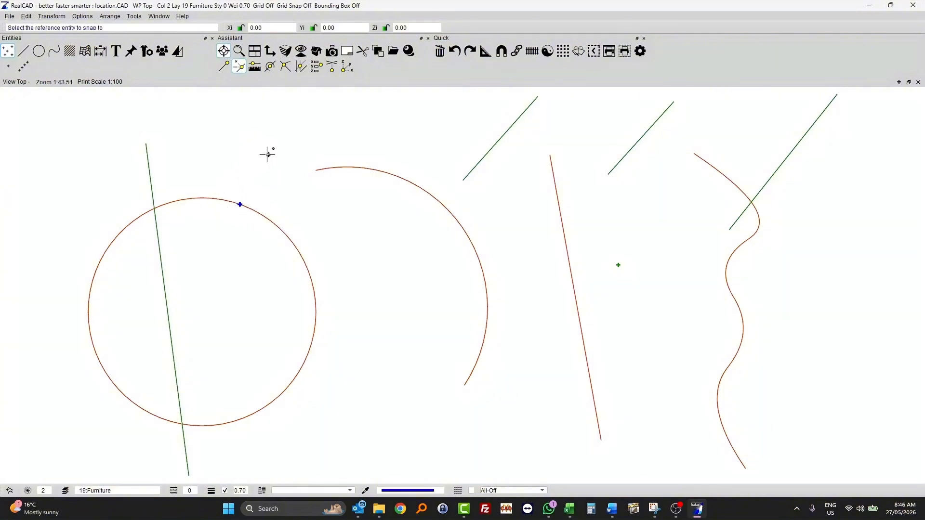
{"action": "left_click", "coordinate": [263, 217]}
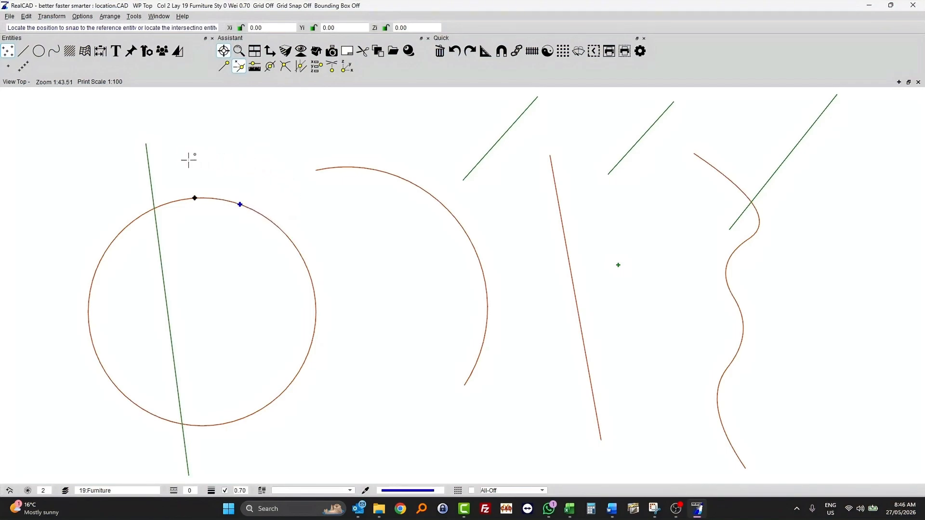
{"action": "left_click", "coordinate": [146, 156]}
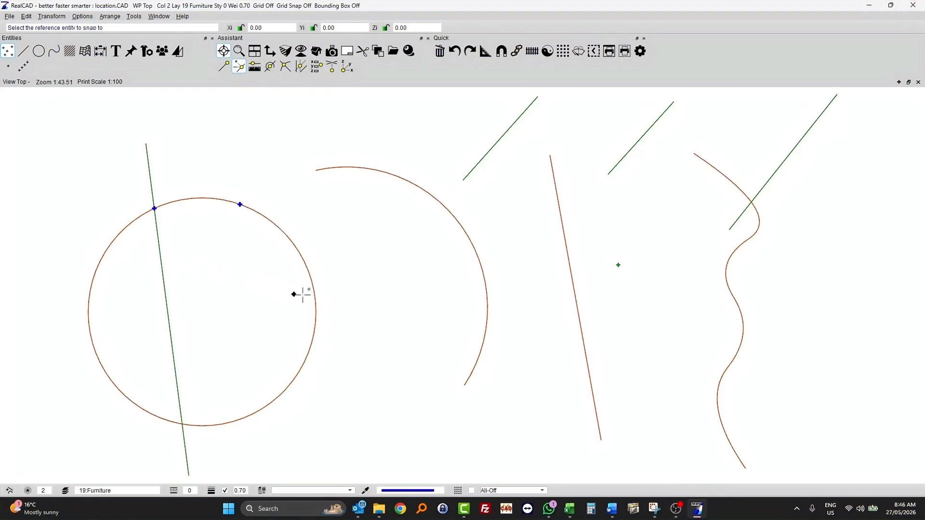
Step: Place points on the arc, the red straight line and the wavy curve where each meets its adjacent green line or that line's extension
{"action": "left_click", "coordinate": [393, 175]}
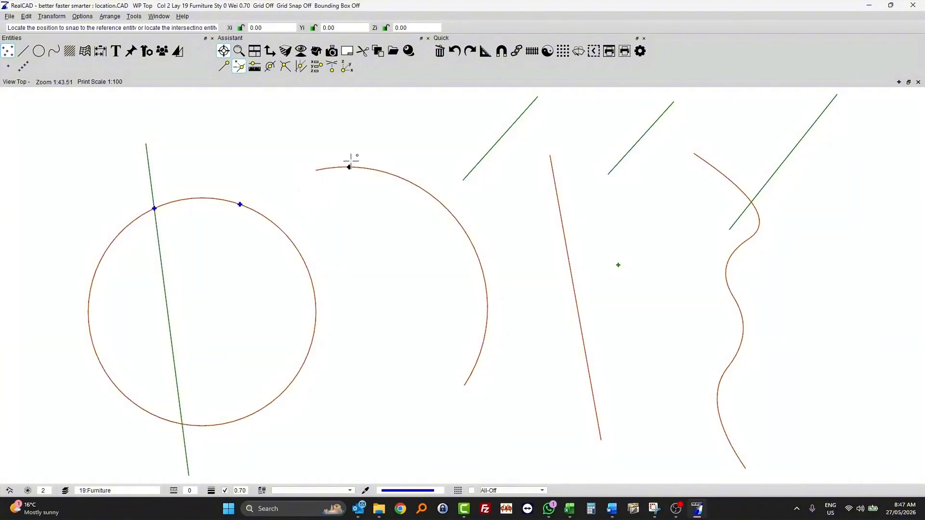
{"action": "left_click", "coordinate": [478, 159]}
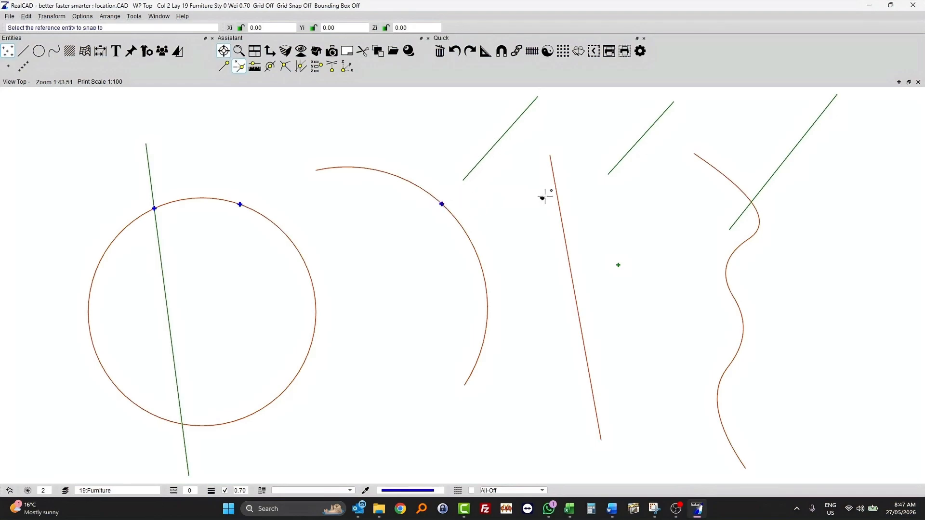
{"action": "left_click", "coordinate": [553, 173]}
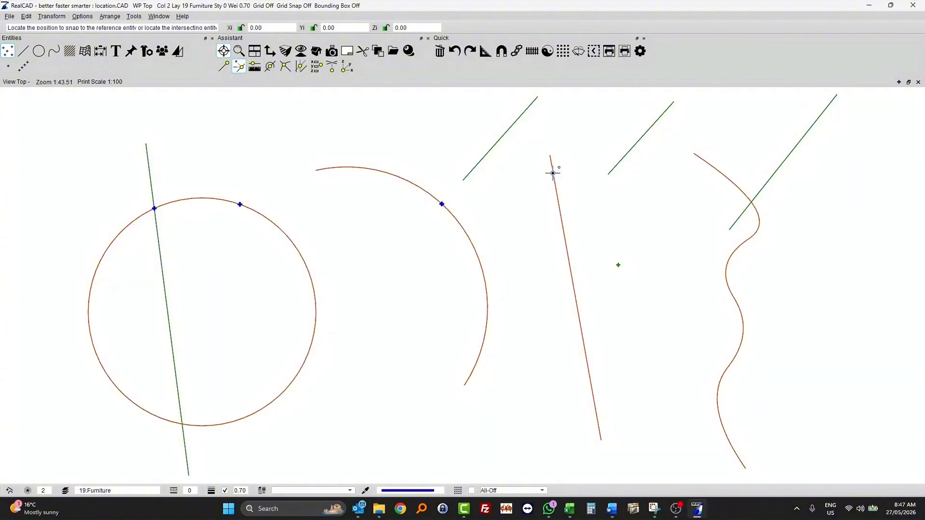
{"action": "left_click", "coordinate": [629, 151]}
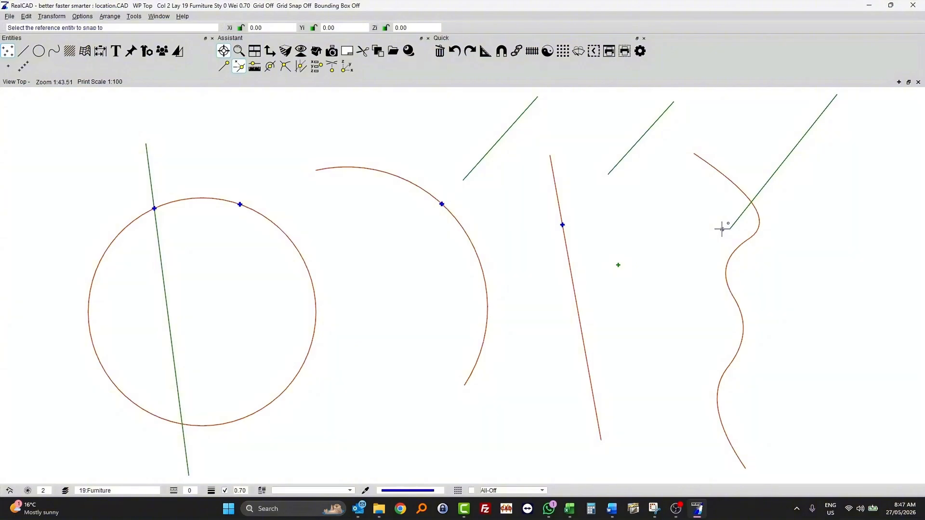
{"action": "left_click", "coordinate": [720, 173]}
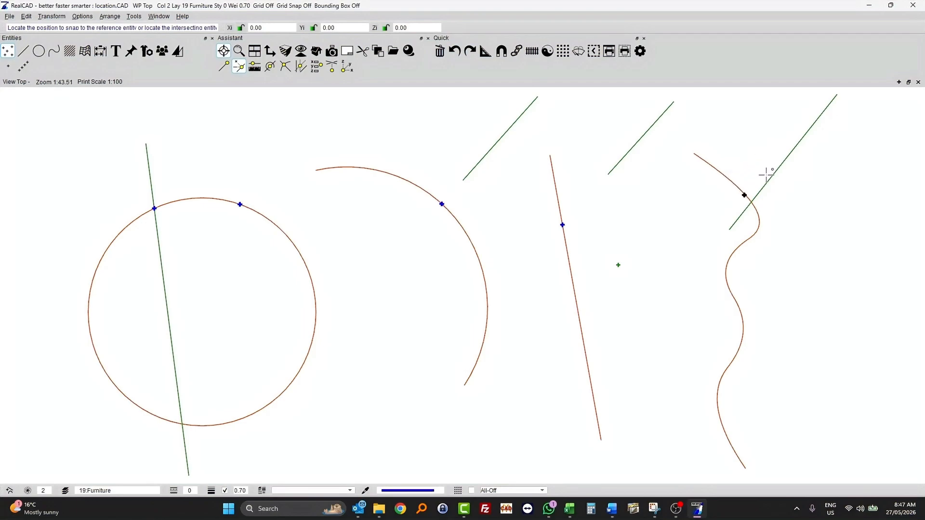
{"action": "left_click", "coordinate": [765, 179]}
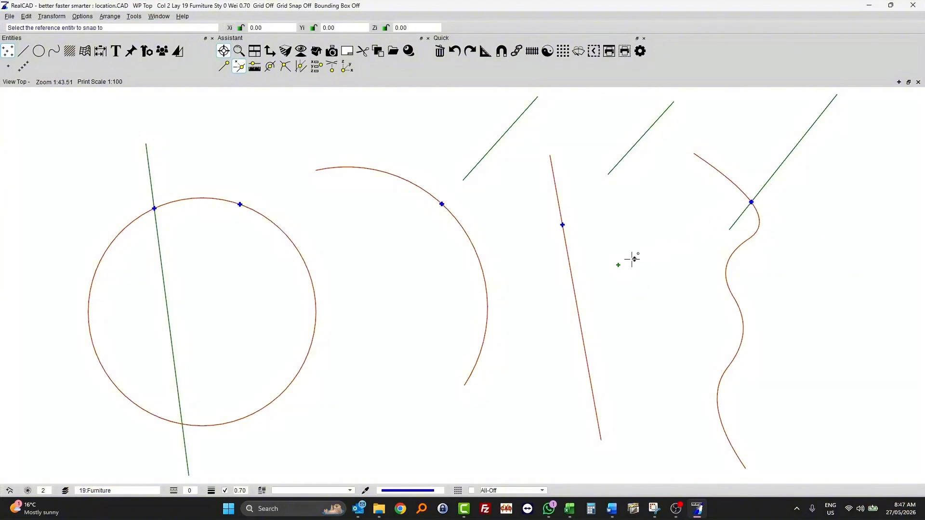
Step: Place points on the red straight line and the wavy curve, projected onto each from the existing green point between them
{"action": "left_click", "coordinate": [568, 258]}
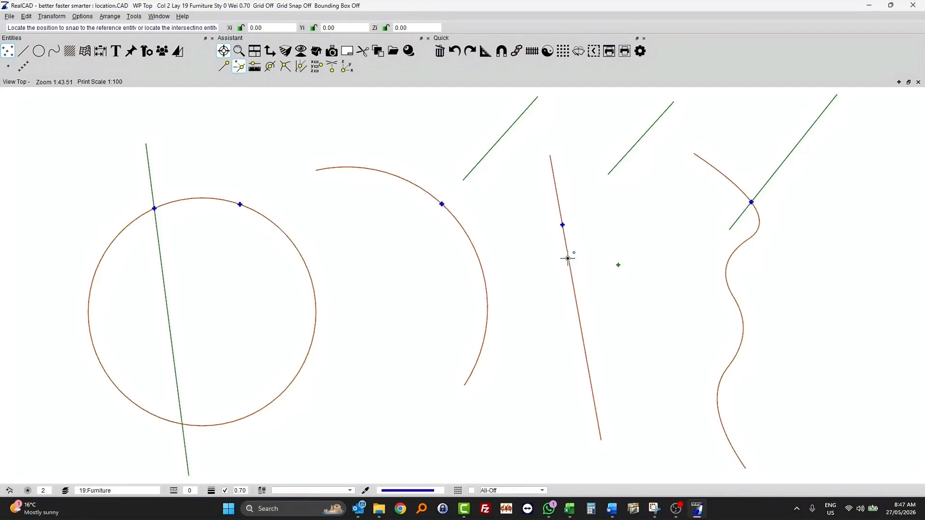
{"action": "left_click", "coordinate": [617, 264]}
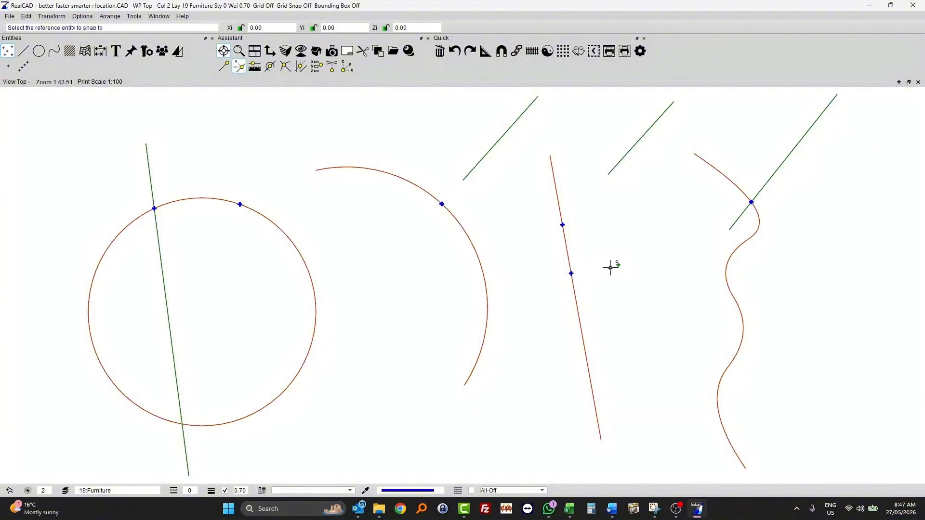
{"action": "left_click", "coordinate": [570, 272]}
{"action": "left_click", "coordinate": [734, 300]}
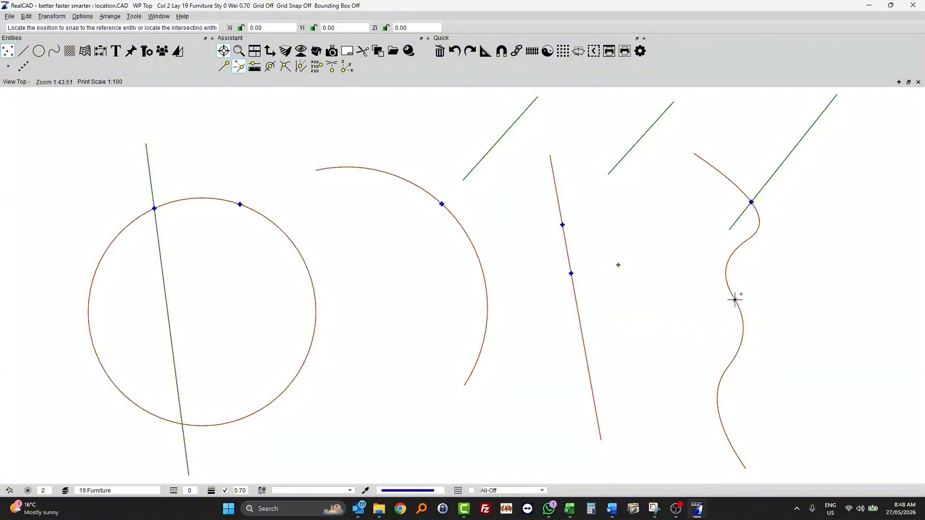
{"action": "left_click", "coordinate": [619, 264]}
{"action": "left_click", "coordinate": [618, 264]}
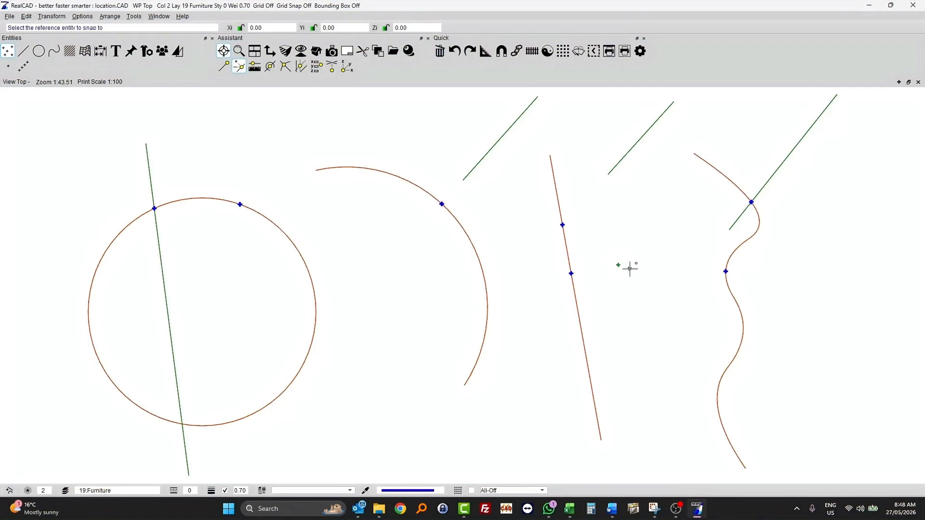
{"action": "left_click", "coordinate": [726, 272]}
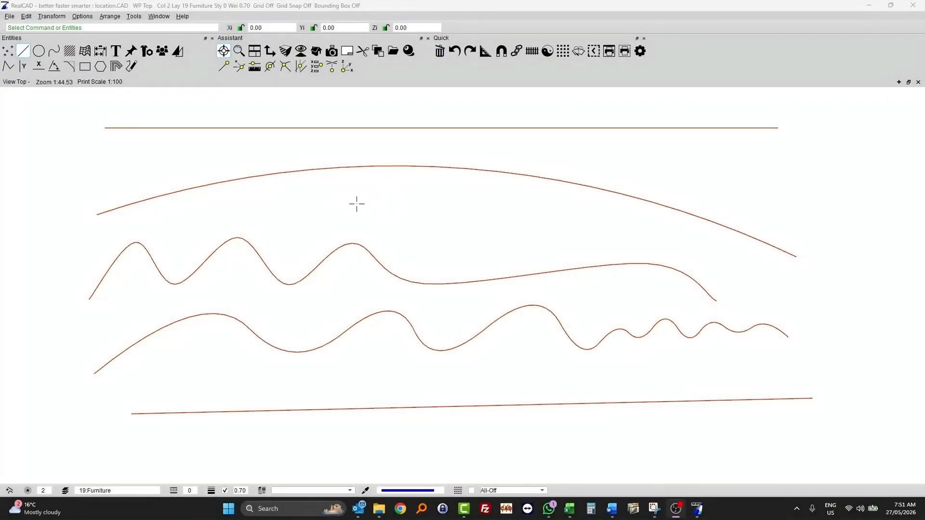
Step: Using Locate Along with a distance of 1000, draw a connected line from near the top straight line's left end to the large arc's left part
{"action": "left_click", "coordinate": [8, 66]}
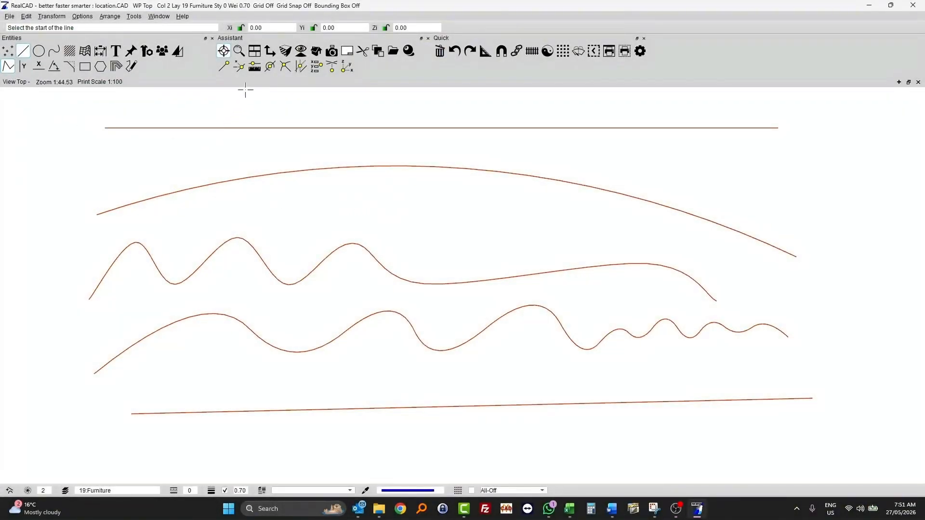
{"action": "left_click", "coordinate": [254, 67]}
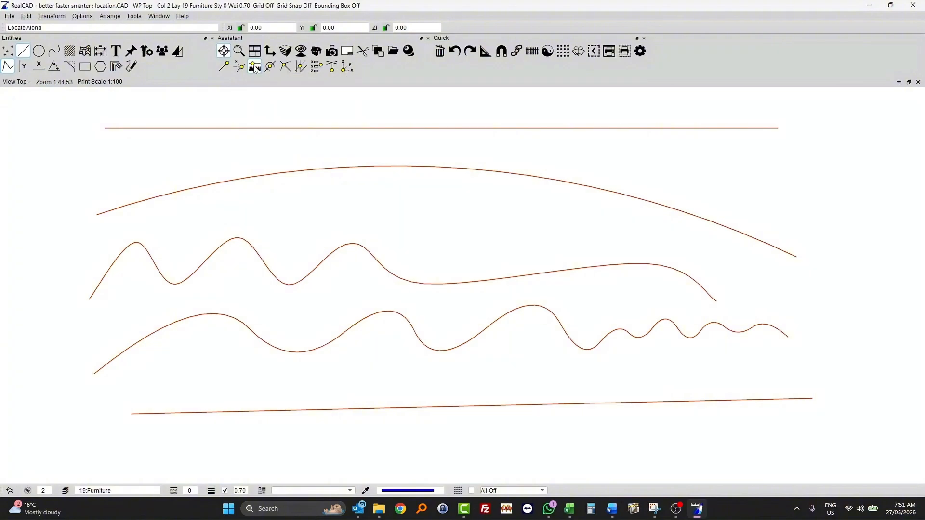
{"action": "left_click", "coordinate": [255, 69]}
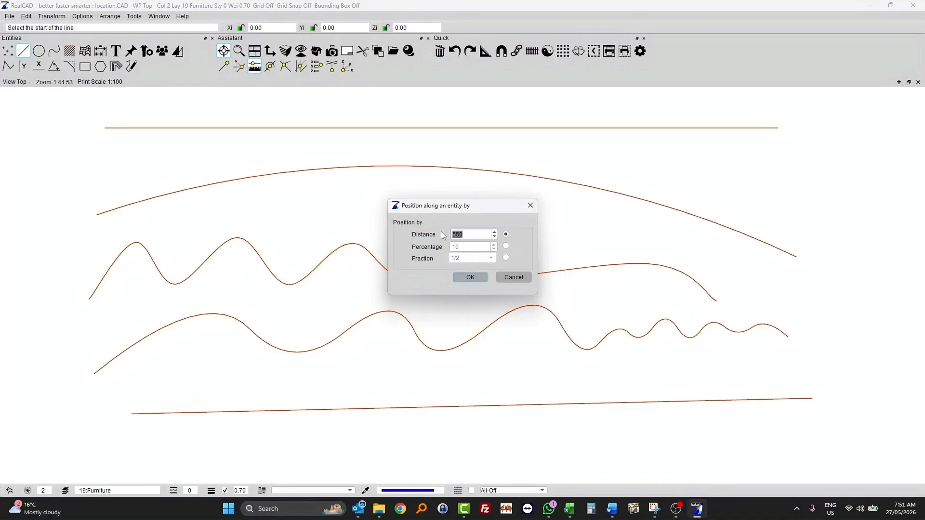
{"action": "type", "text": "1000"}
{"action": "left_click", "coordinate": [471, 278]}
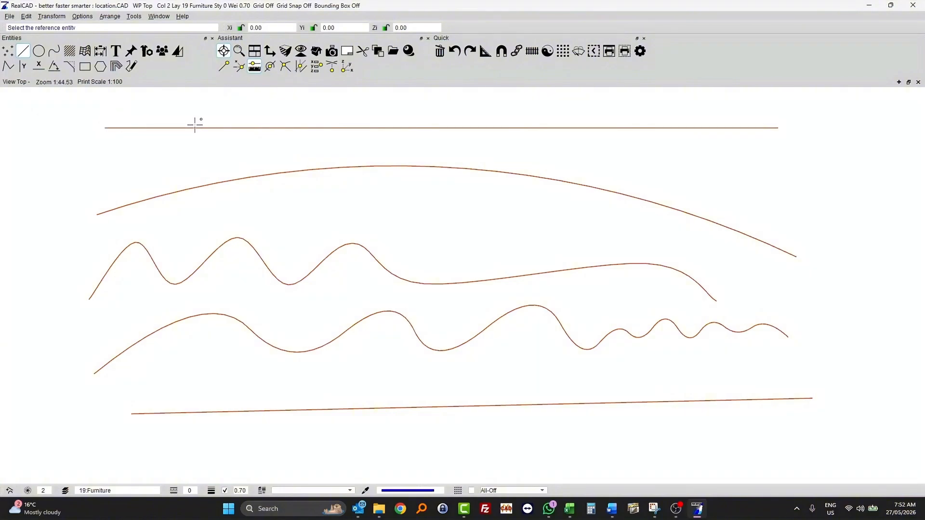
{"action": "left_click", "coordinate": [312, 127]}
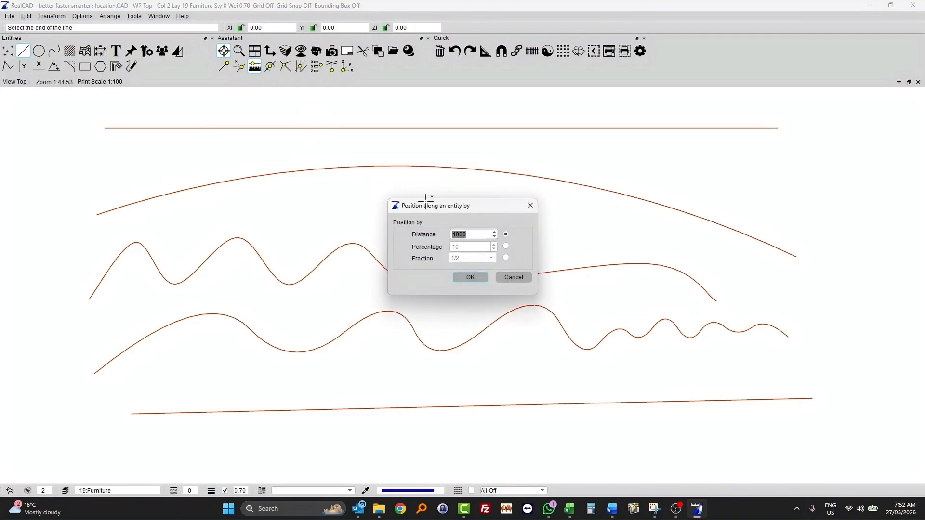
{"action": "left_click", "coordinate": [468, 277]}
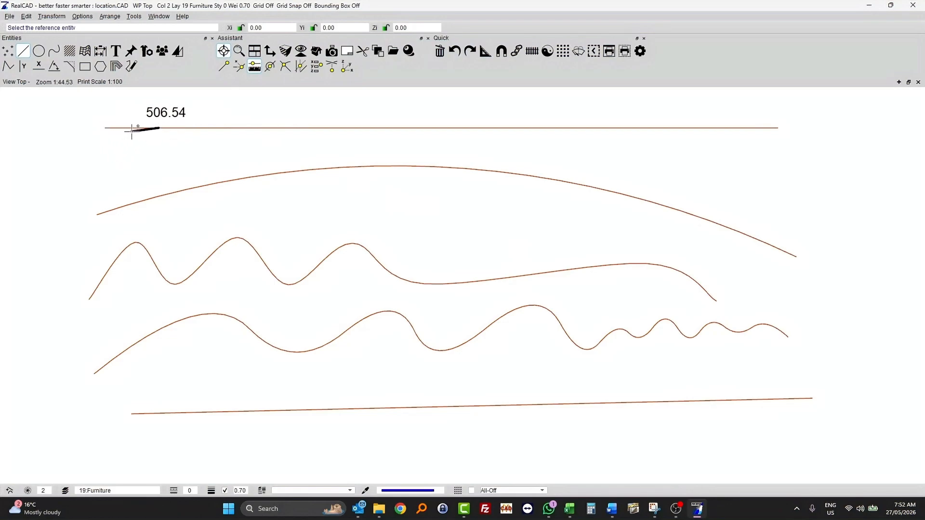
{"action": "left_click", "coordinate": [204, 182]}
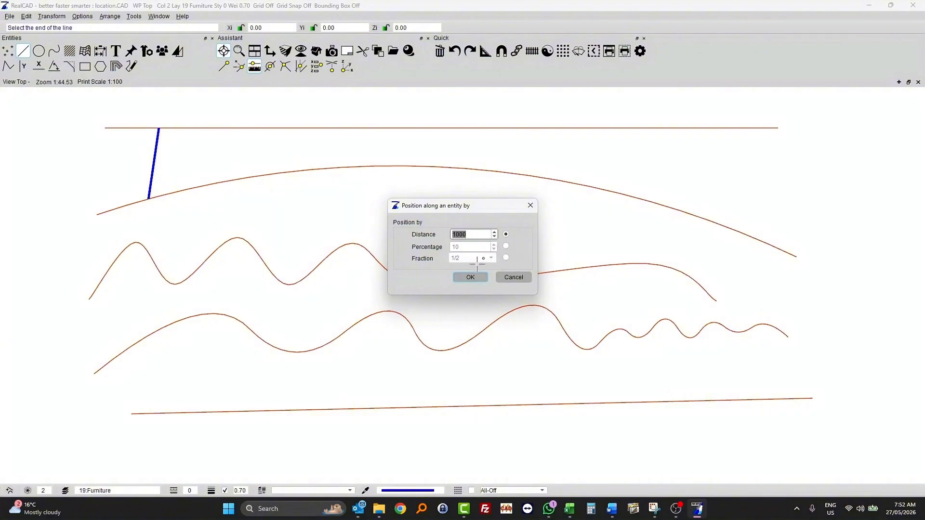
Step: Continue the connected line to the position 10 percent along the bottom straight line from its left end
{"action": "left_click", "coordinate": [505, 246]}
{"action": "left_click", "coordinate": [469, 277]}
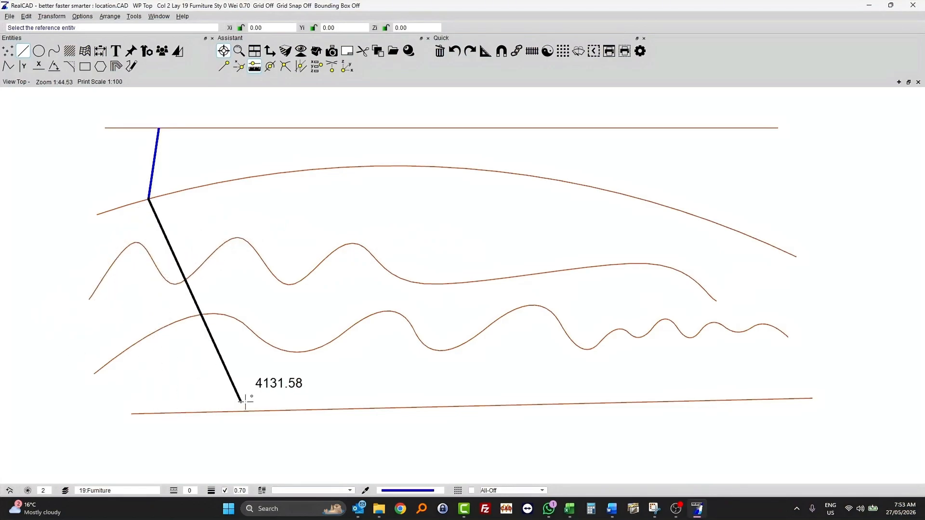
{"action": "left_click", "coordinate": [327, 408]}
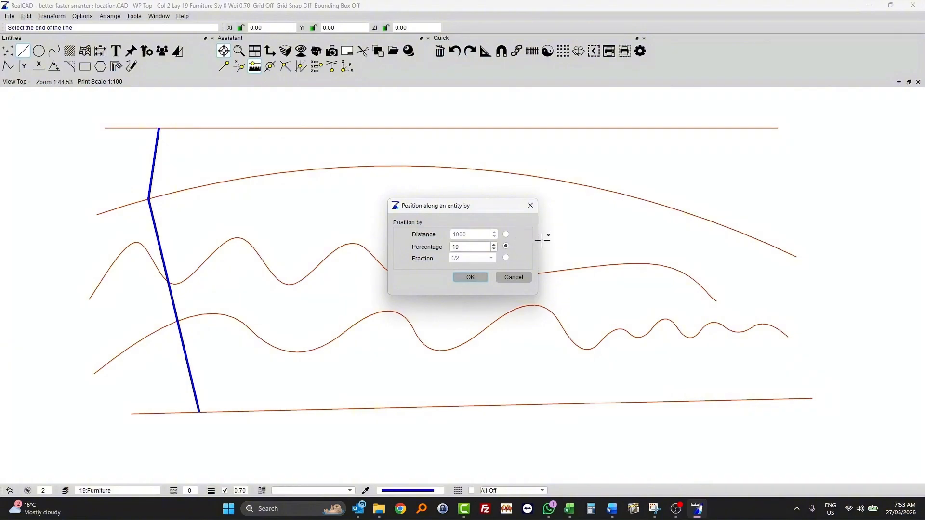
Step: Continue the connected line to the position 1/5 along the large arc from its right end, and on to 1/5 along the top straight line
{"action": "left_click", "coordinate": [506, 258]}
{"action": "left_click", "coordinate": [490, 258]}
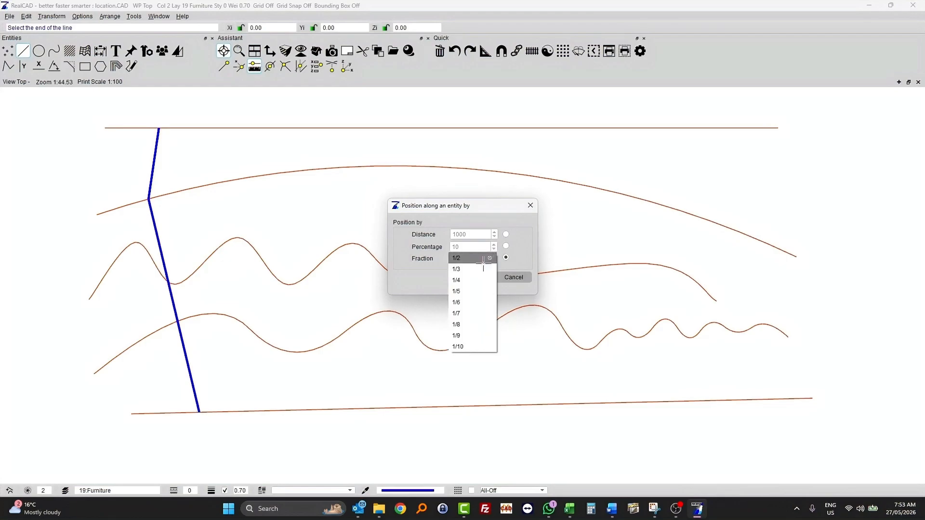
{"action": "left_click", "coordinate": [465, 290]}
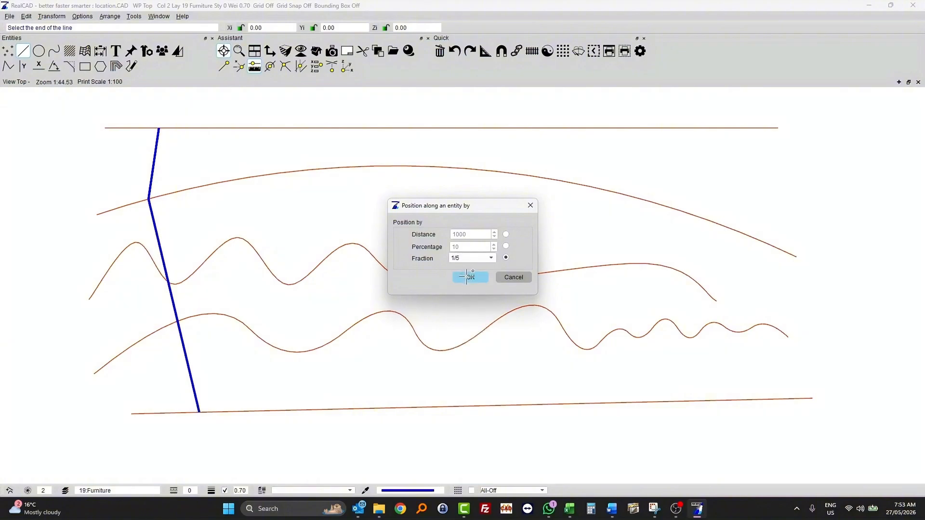
{"action": "left_click", "coordinate": [466, 277]}
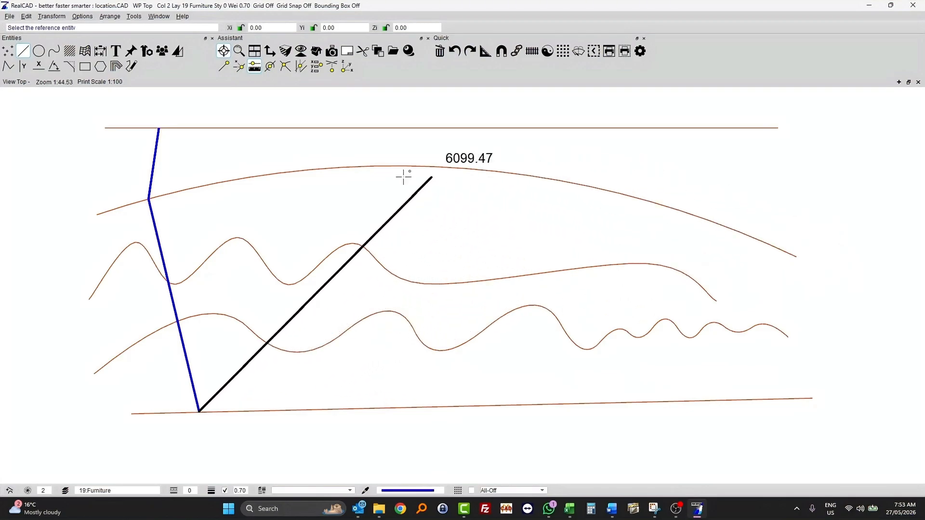
{"action": "left_click", "coordinate": [648, 202]}
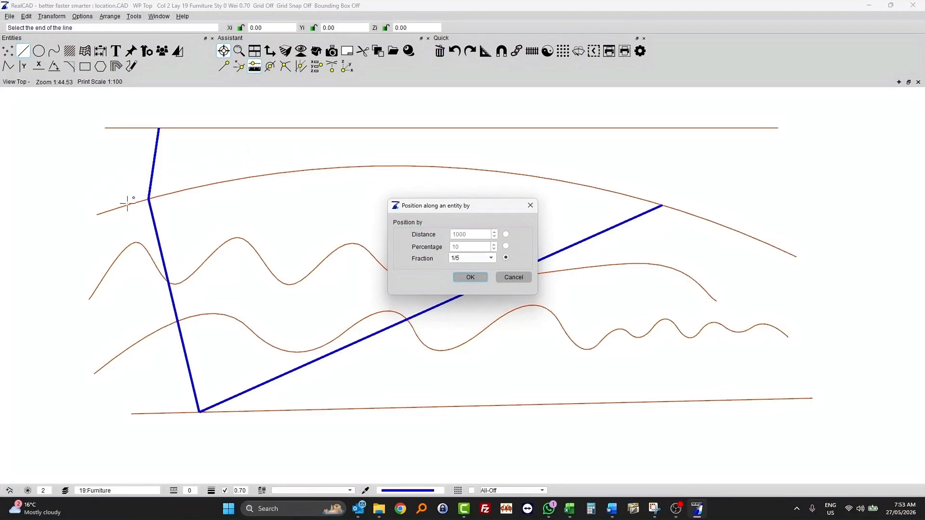
{"action": "left_click", "coordinate": [470, 277]}
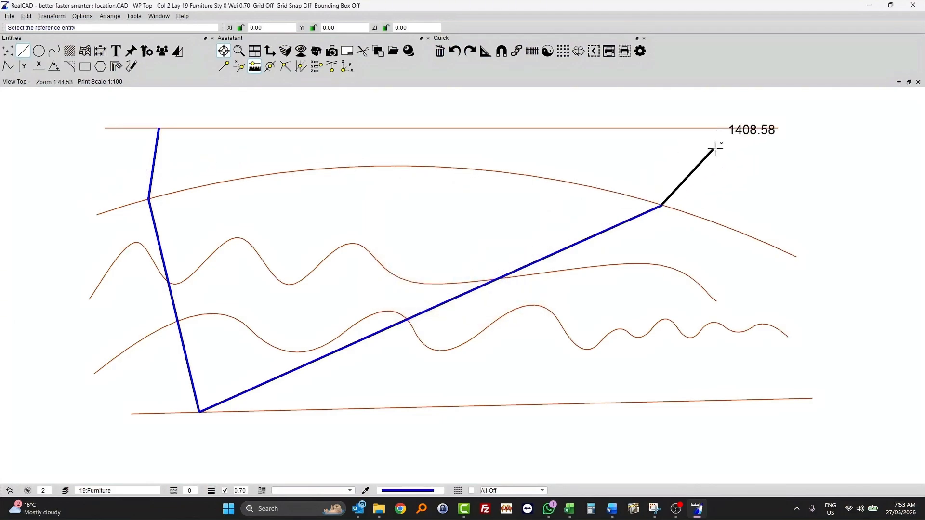
{"action": "left_click", "coordinate": [764, 126]}
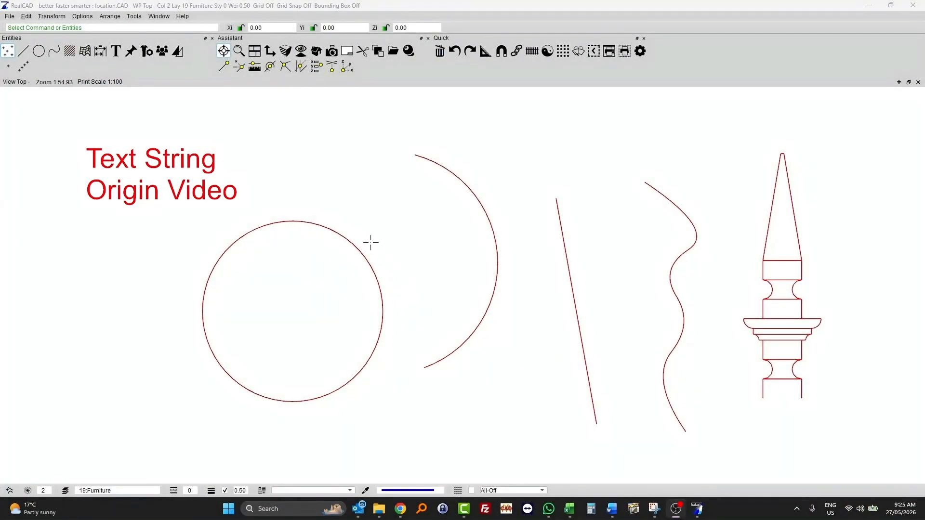
{"action": "left_click", "coordinate": [23, 51]}
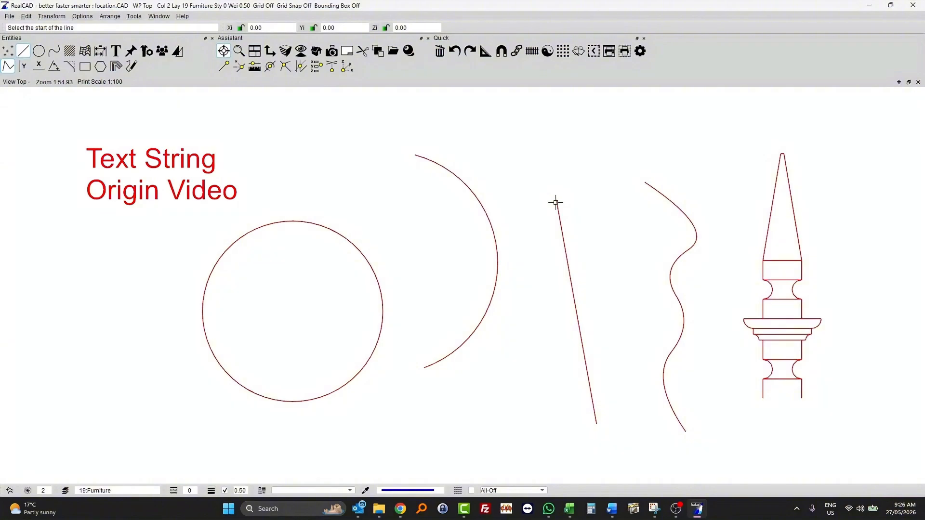
{"action": "left_click", "coordinate": [576, 311]}
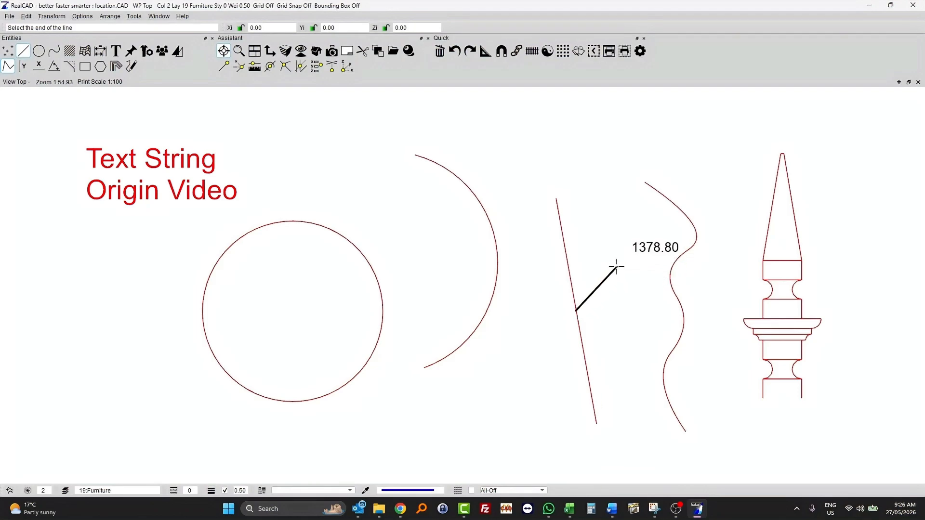
{"action": "key", "text": "Escape"}
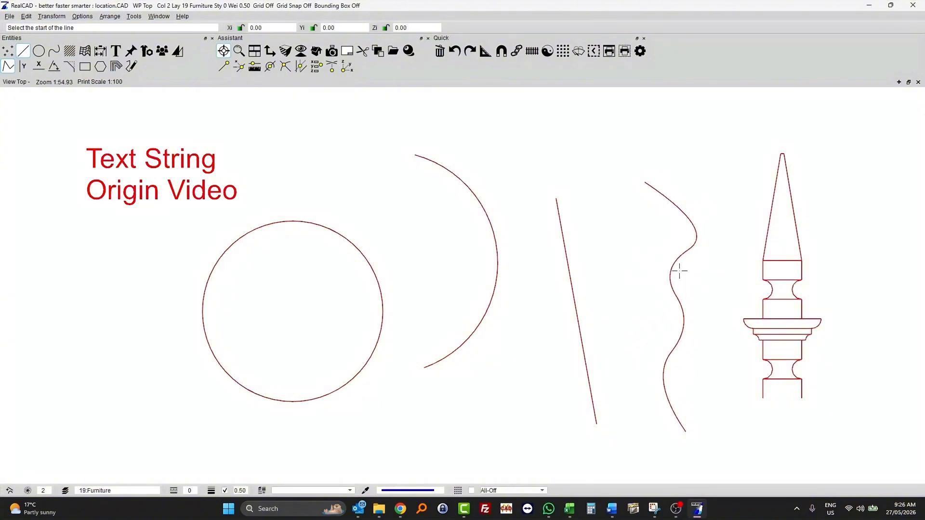
{"action": "key", "text": "Escape"}
{"action": "left_click", "coordinate": [773, 280]}
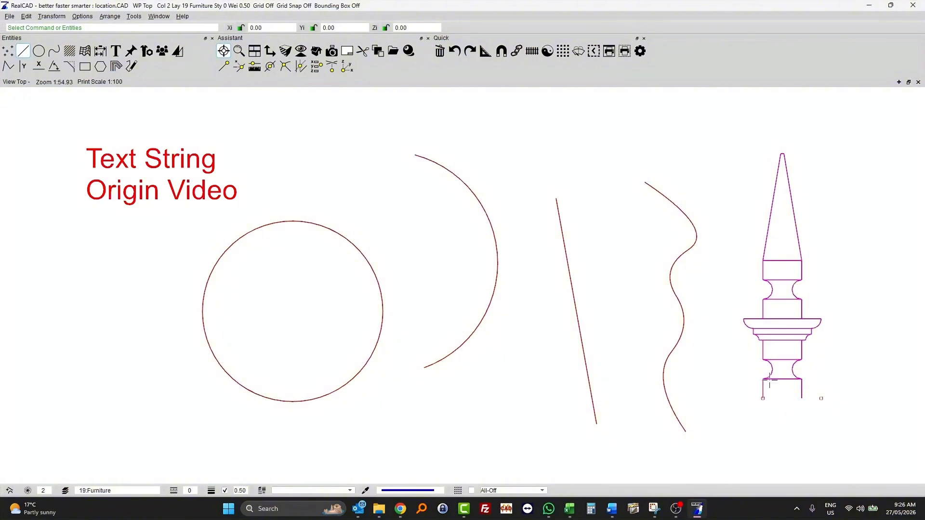
{"action": "left_click", "coordinate": [272, 69]}
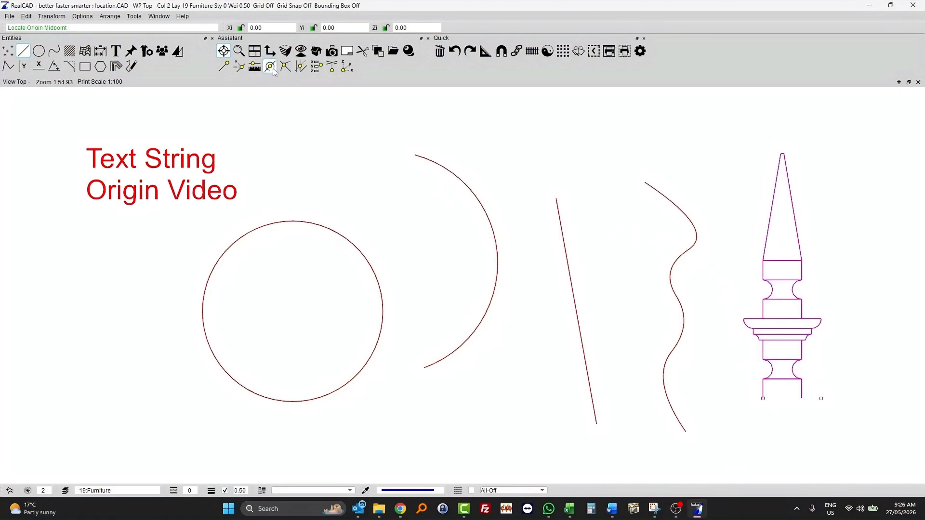
{"action": "left_click", "coordinate": [262, 136]}
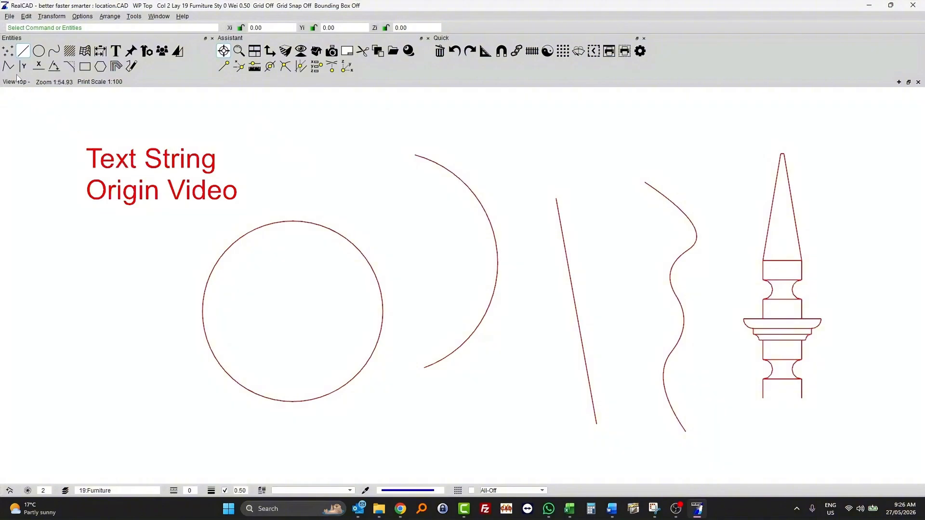
Step: Using Locate Origin Midpoint, place single points at the circle and arc centres, the slanted line's midpoint, the text origin and three finial entities
{"action": "left_click", "coordinate": [8, 50]}
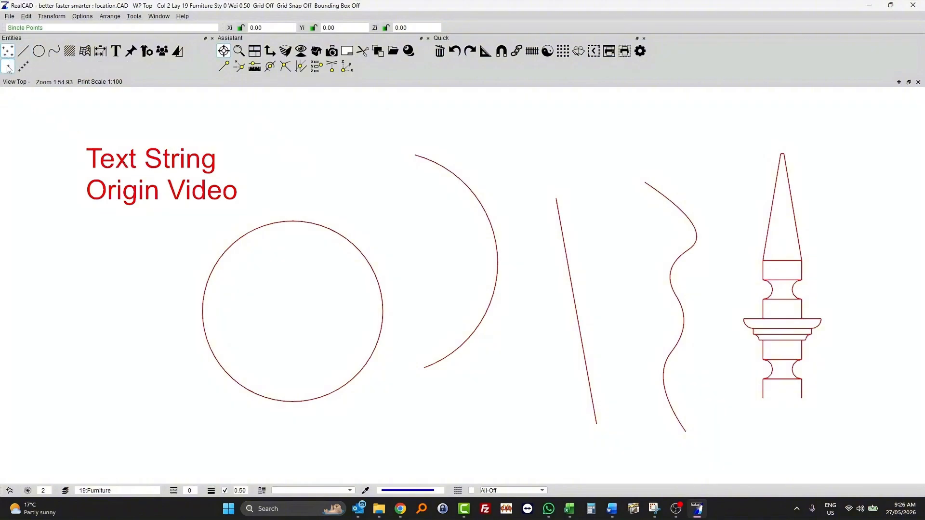
{"action": "left_click", "coordinate": [8, 67]}
{"action": "left_click", "coordinate": [271, 66]}
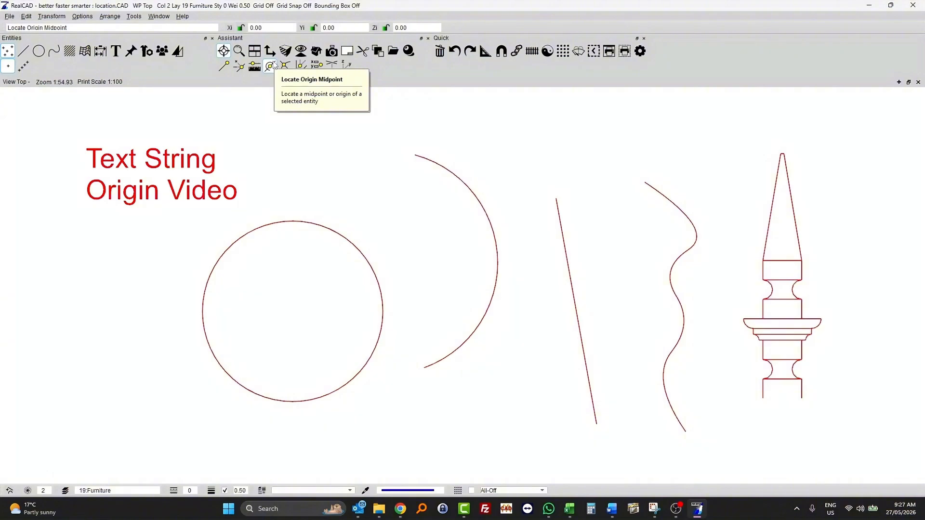
{"action": "left_click", "coordinate": [272, 66]}
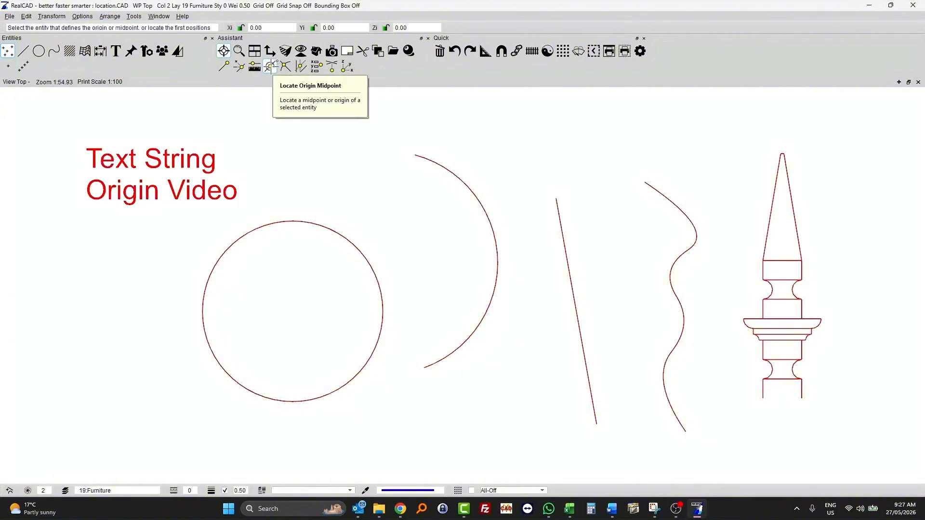
{"action": "left_click", "coordinate": [313, 223]}
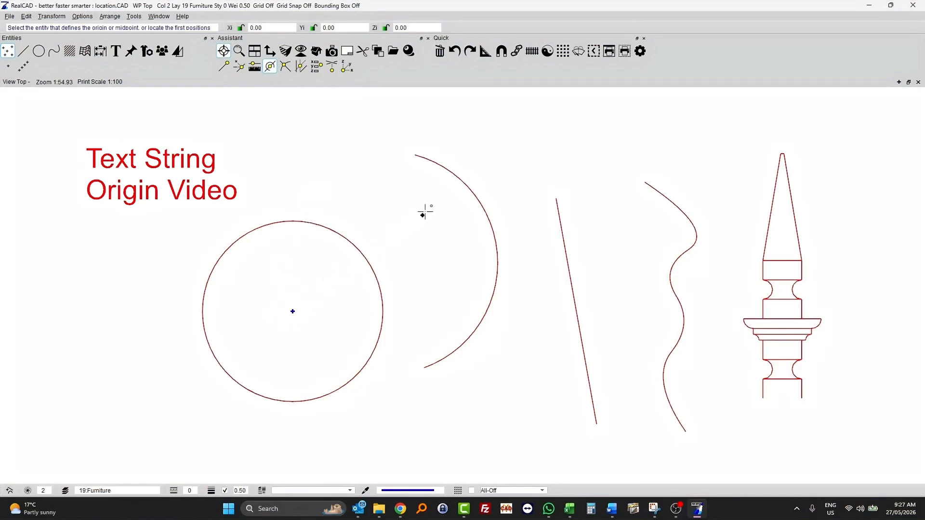
{"action": "left_click", "coordinate": [447, 170]}
{"action": "left_click", "coordinate": [561, 221]}
{"action": "left_click", "coordinate": [794, 286]}
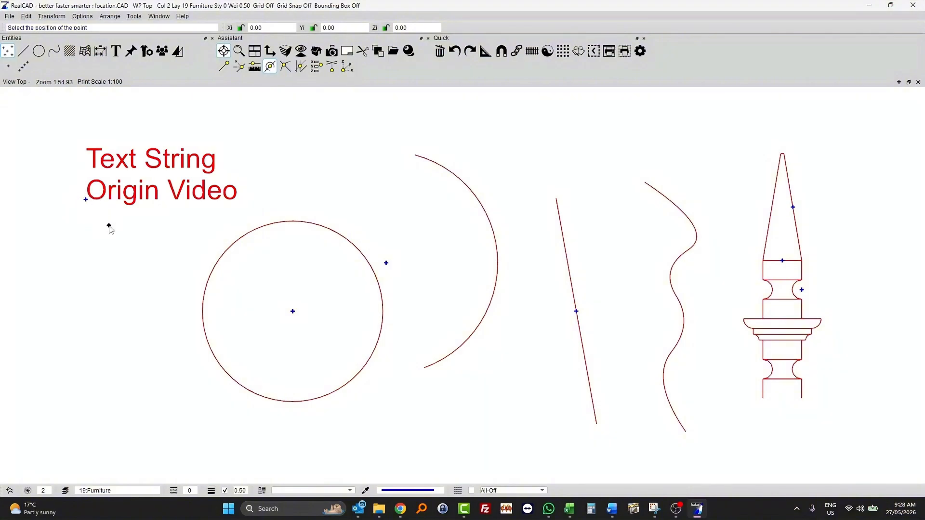
{"action": "key", "text": "Escape"}
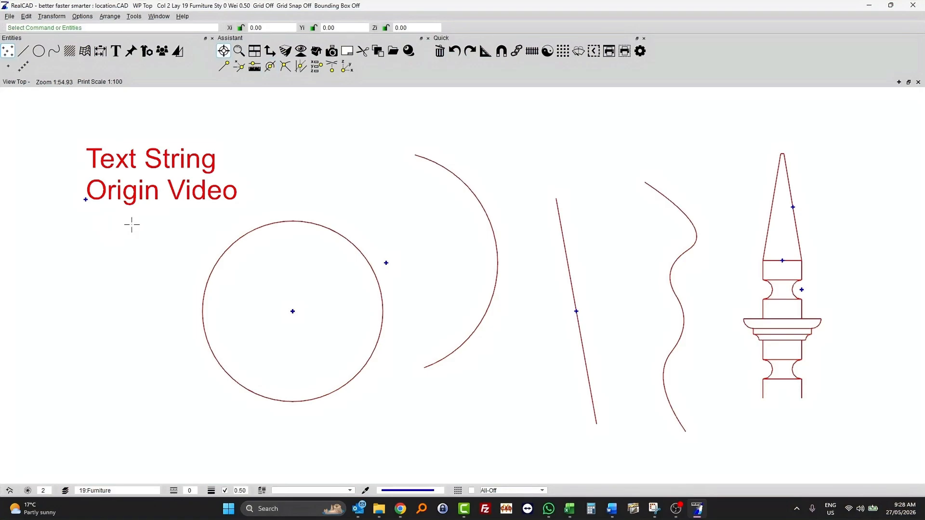
Step: Set the vertical and horizontal justification of the "Text String Origin Video" text to Centre
{"action": "double_click", "coordinate": [149, 189]}
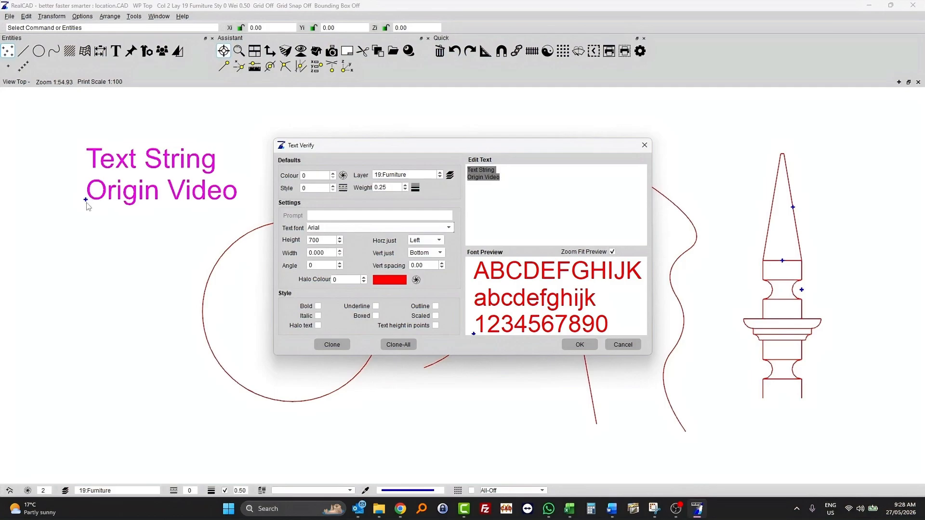
{"action": "left_click", "coordinate": [430, 257]}
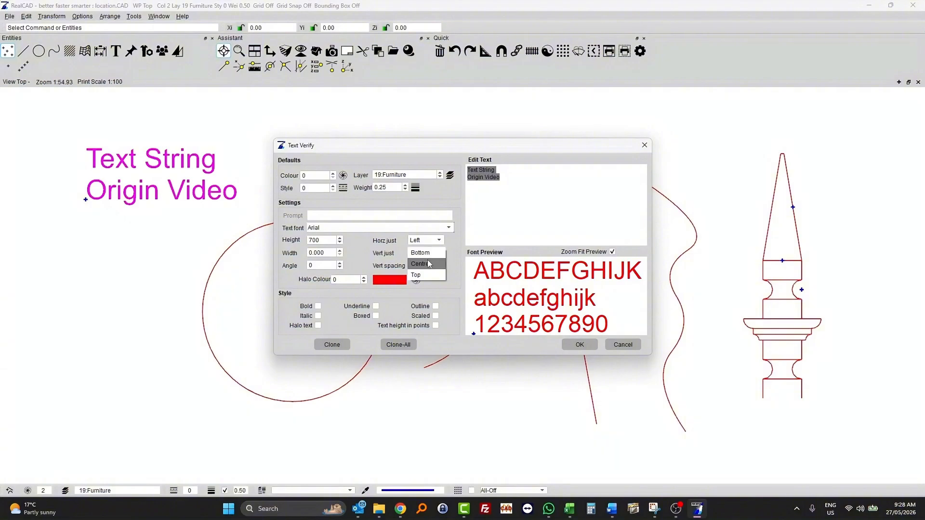
{"action": "left_click", "coordinate": [429, 263]}
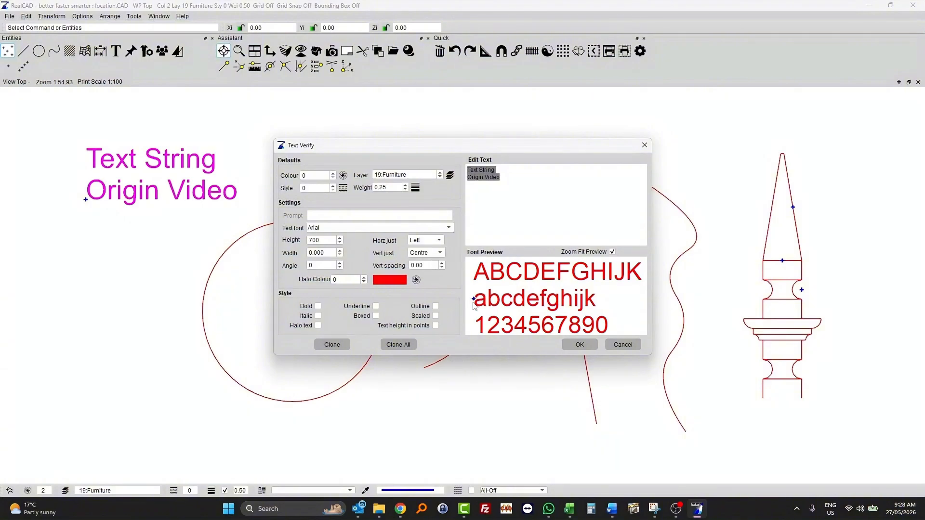
{"action": "left_click", "coordinate": [419, 242]}
{"action": "left_click", "coordinate": [419, 251]}
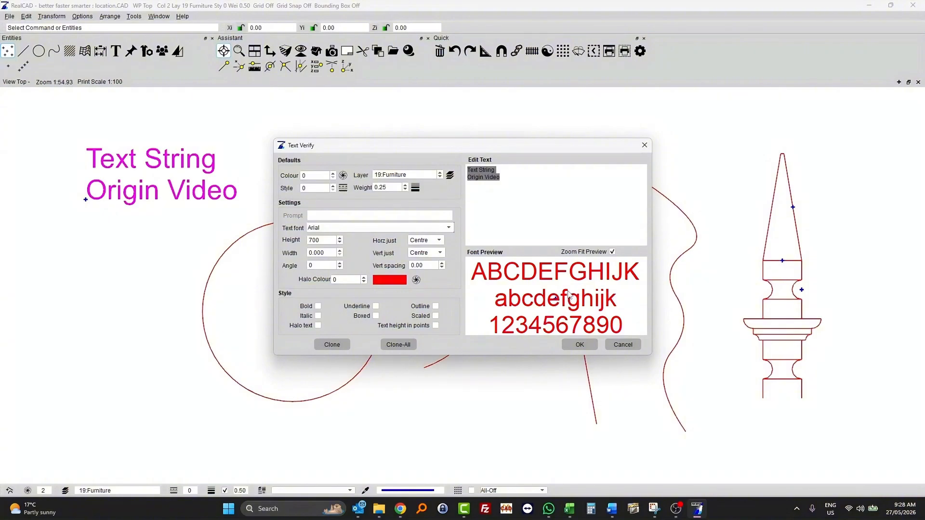
{"action": "left_click", "coordinate": [574, 343]}
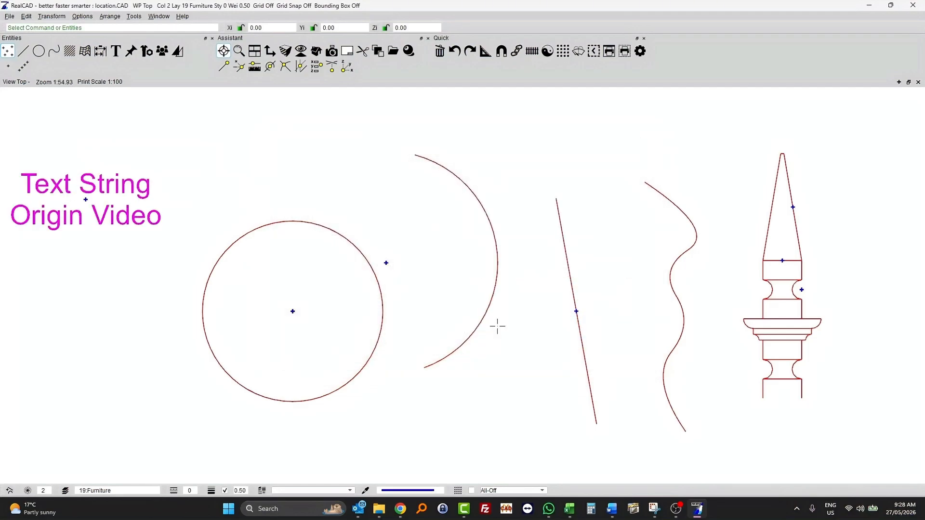
Step: Move the text to just above the circle and place a single point at its origin using Locate Origin Midpoint
{"action": "left_click_drag", "start_coordinate": [117, 223], "coordinate": [210, 207]}
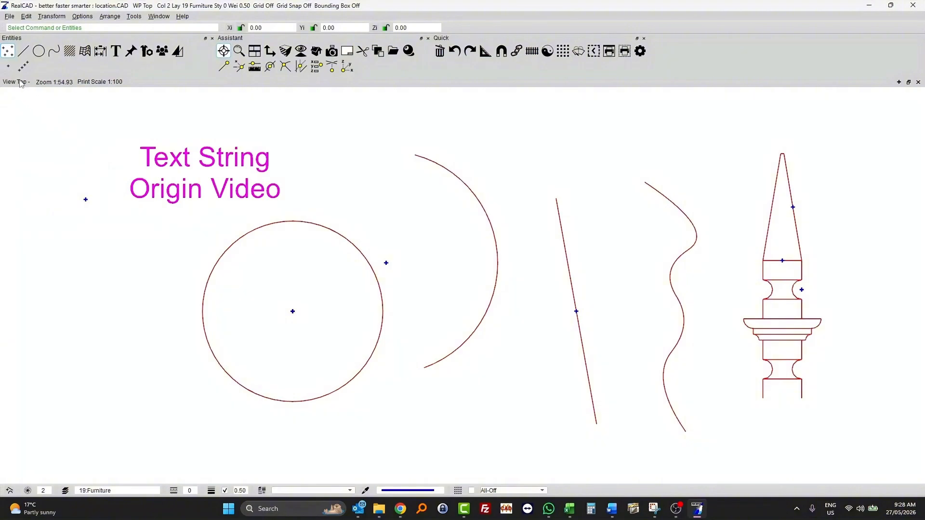
{"action": "left_click", "coordinate": [8, 66]}
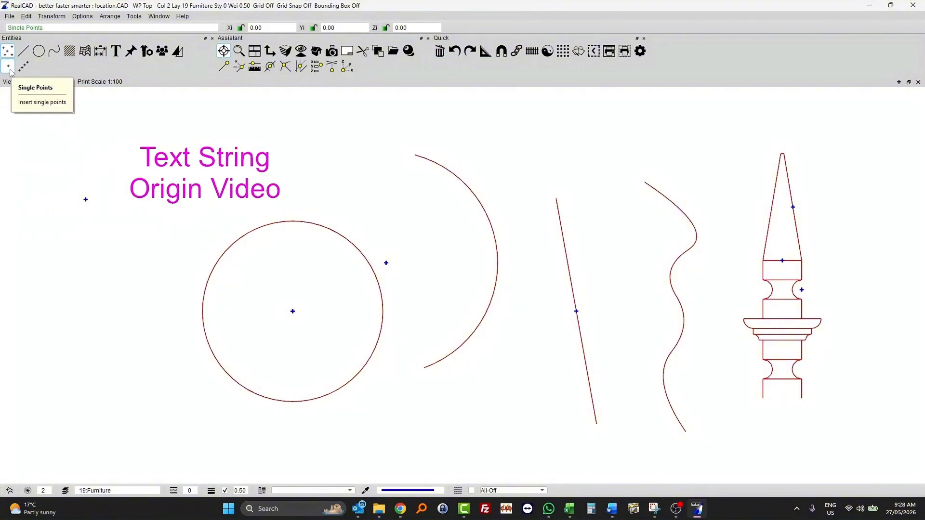
{"action": "left_click", "coordinate": [271, 67]}
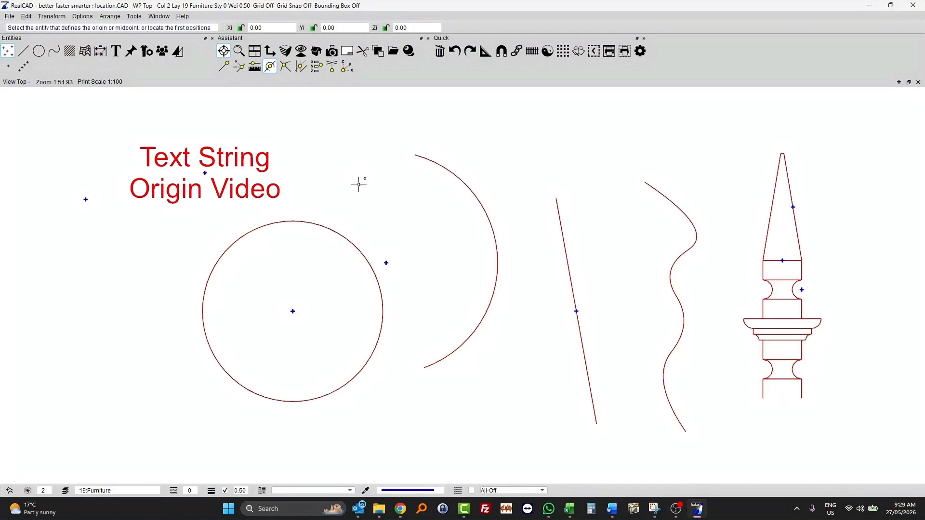
Step: Place single points midway between the large arc's two ends, and midway between the arc's upper end and the slanted line's upper end
{"action": "left_click", "coordinate": [416, 156]}
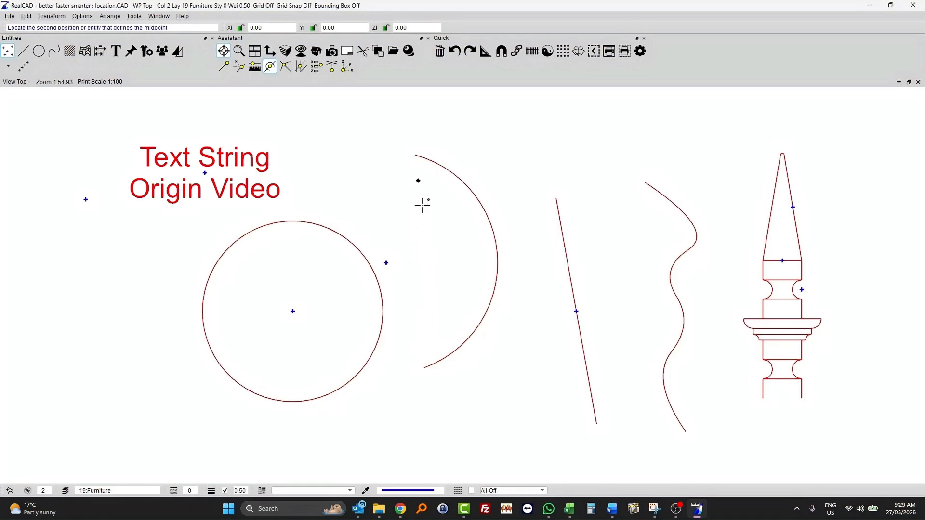
{"action": "left_click", "coordinate": [426, 364]}
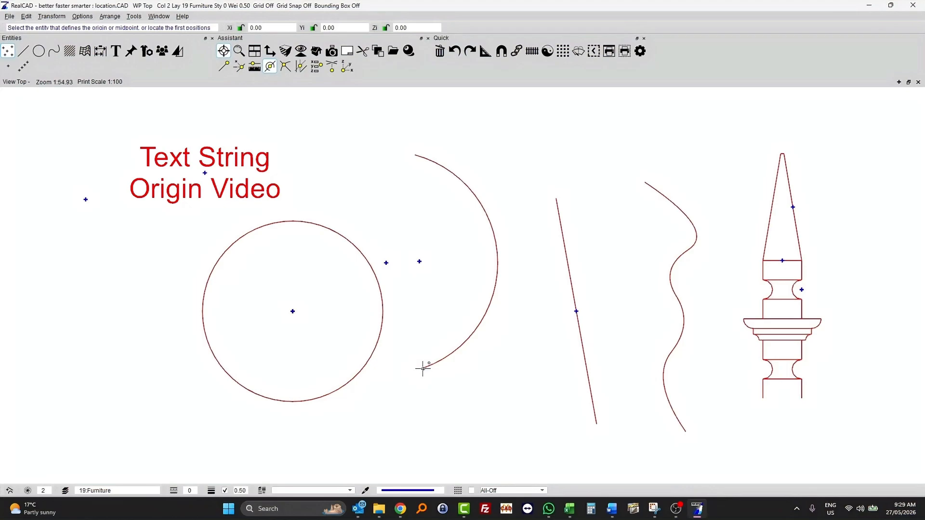
{"action": "left_click", "coordinate": [416, 154]}
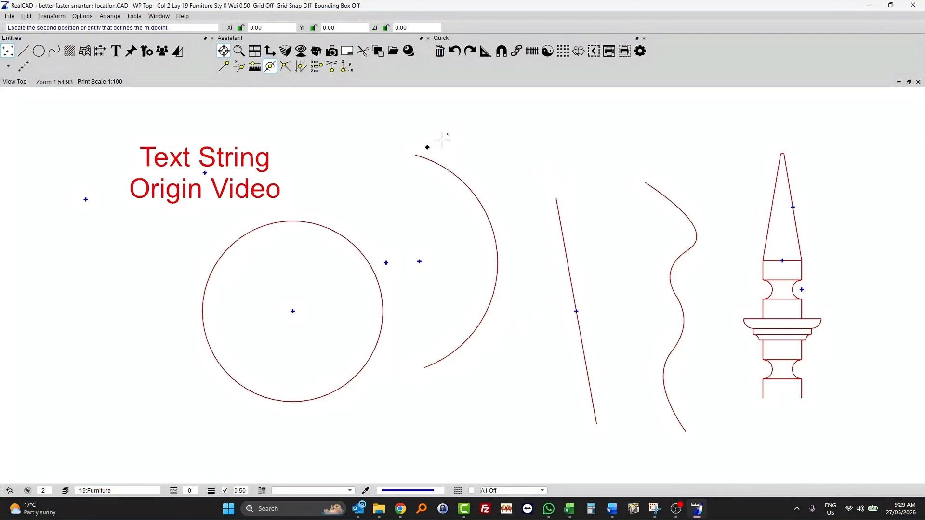
{"action": "left_click", "coordinate": [555, 199]}
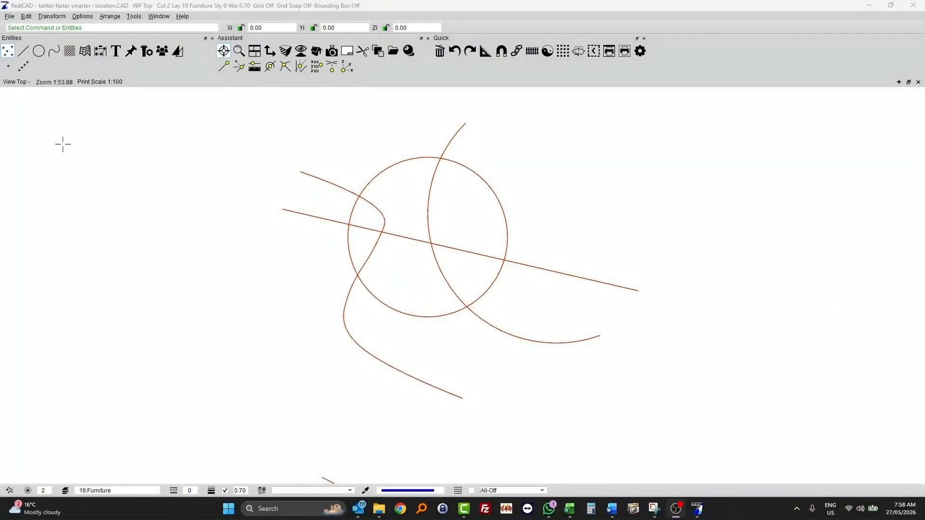
Step: Using Locate Intersection, place single points where the circle's upper half crosses the arc and the curve
{"action": "left_click", "coordinate": [7, 66]}
{"action": "left_click", "coordinate": [7, 66]}
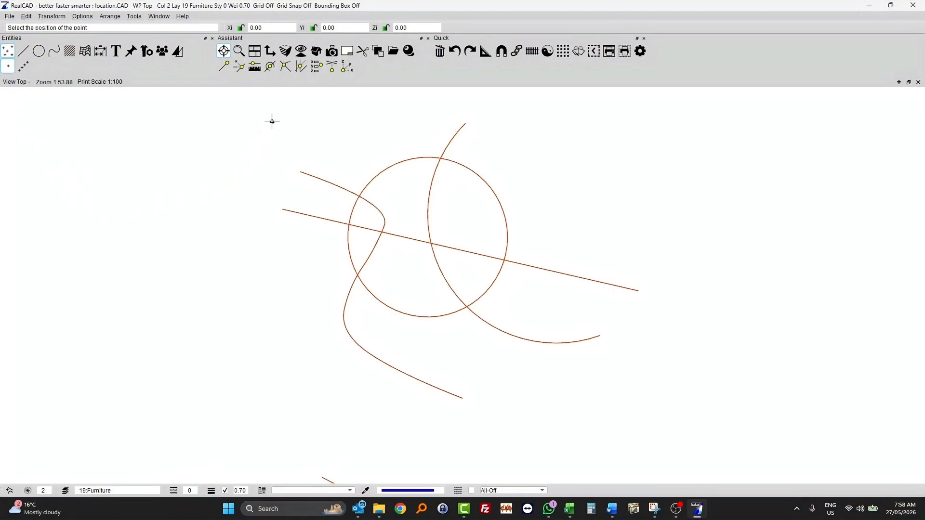
{"action": "left_click", "coordinate": [285, 66]}
{"action": "left_click", "coordinate": [285, 67]}
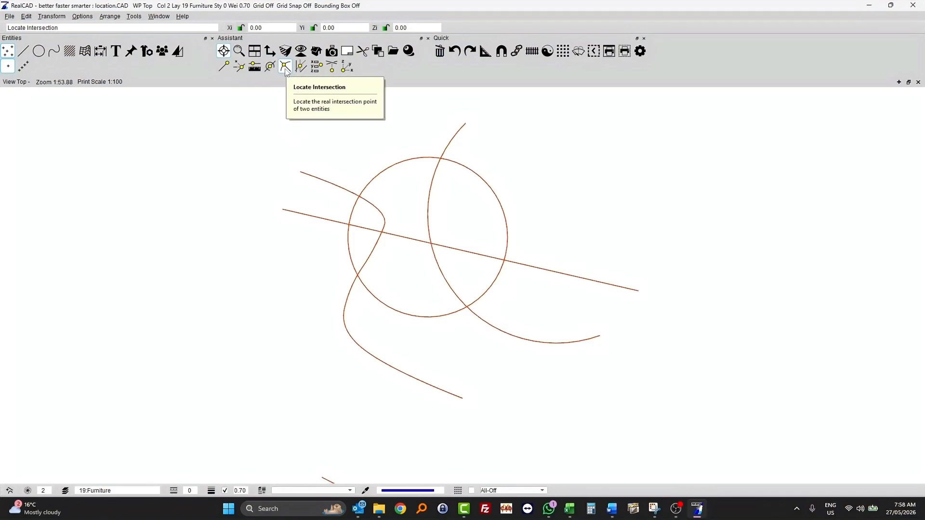
{"action": "left_click", "coordinate": [285, 69]}
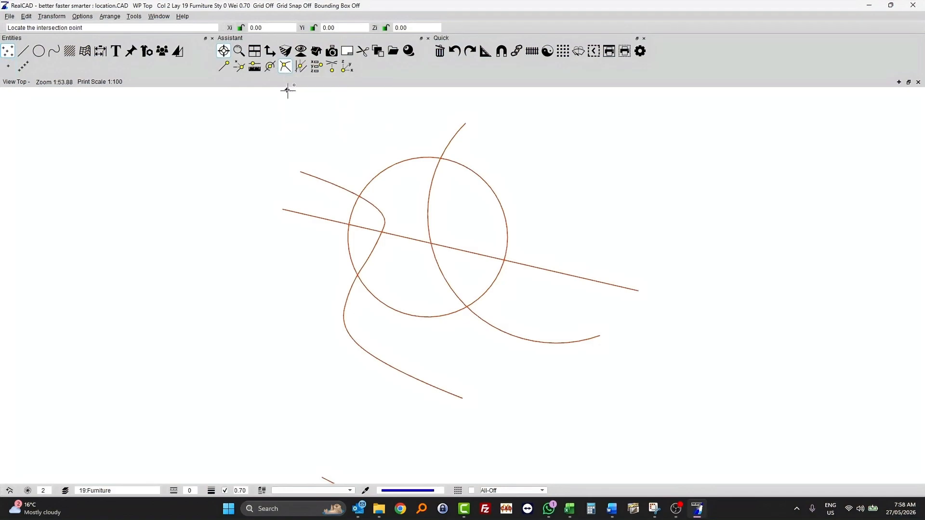
{"action": "left_click", "coordinate": [439, 157]}
{"action": "left_click", "coordinate": [359, 196]}
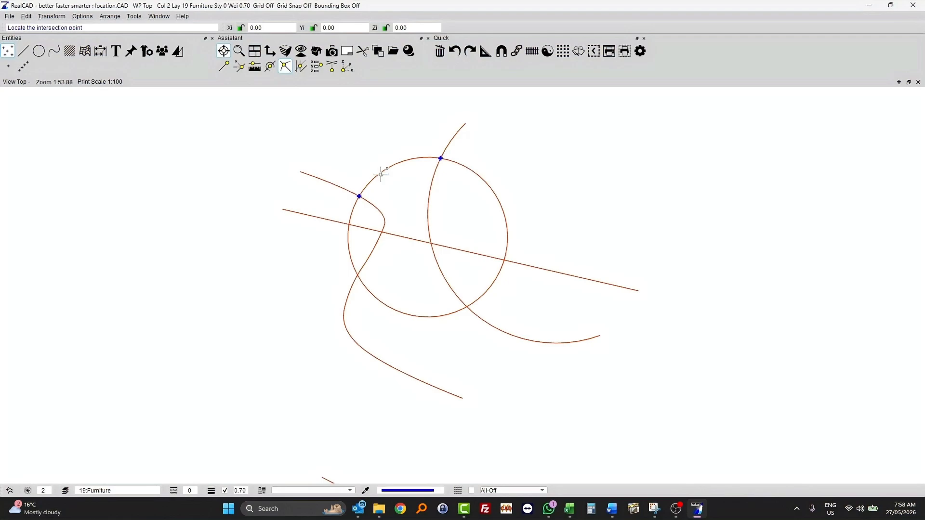
Step: Place intersection points where the straight line crosses the circle, curve and arc, and where the circle's lower half crosses the arc and curve
{"action": "left_click", "coordinate": [349, 224]}
{"action": "left_click", "coordinate": [382, 232]}
{"action": "left_click", "coordinate": [431, 244]}
{"action": "left_click", "coordinate": [466, 306]}
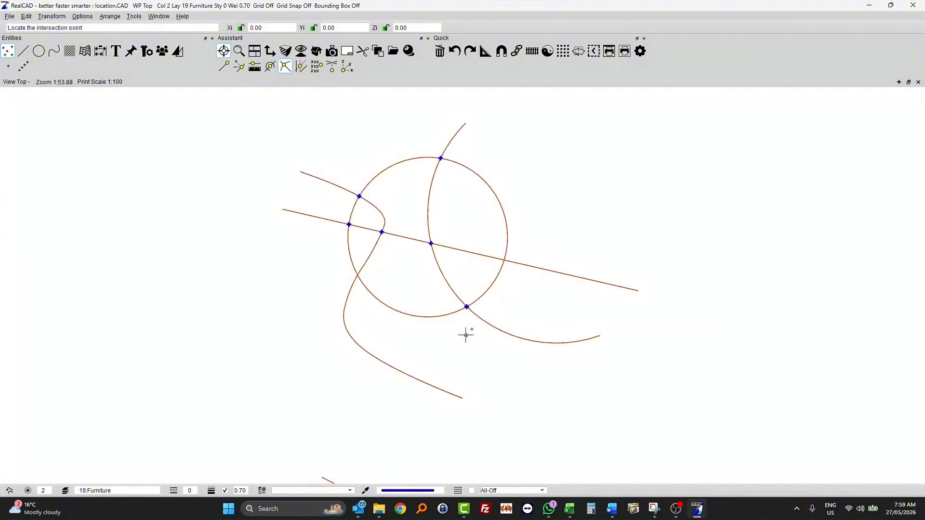
{"action": "left_click", "coordinate": [504, 259]}
{"action": "left_click", "coordinate": [357, 275]}
{"action": "key", "text": "Escape"}
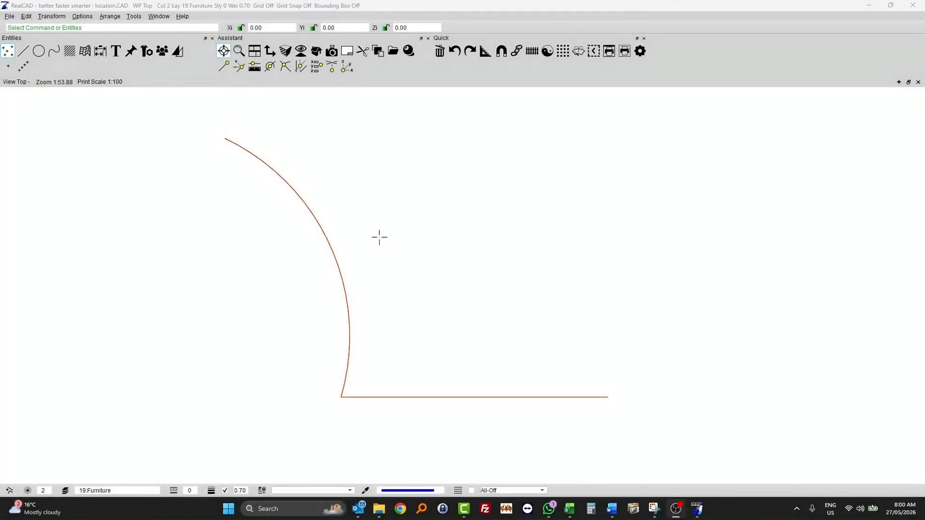
Step: Start a circle by given radius with a radius of 1000
{"action": "left_click", "coordinate": [301, 68]}
{"action": "left_click", "coordinate": [39, 50]}
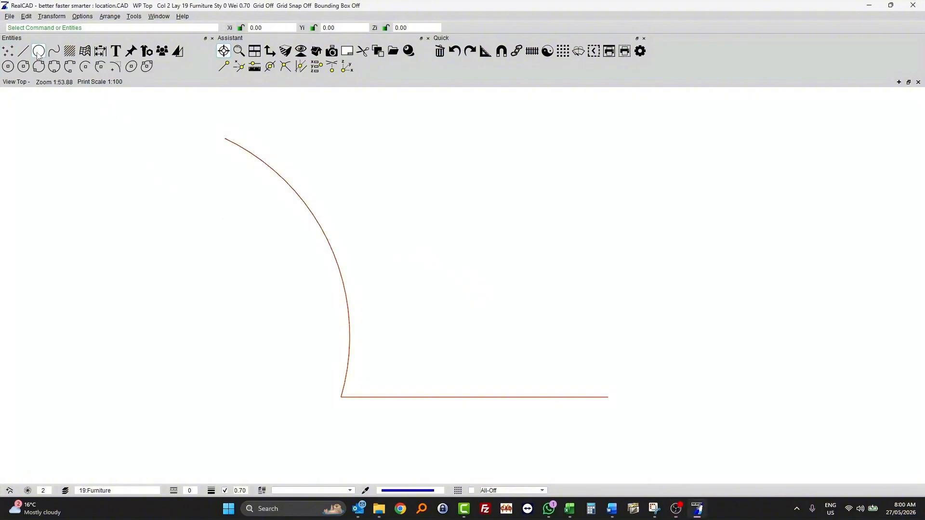
{"action": "left_click", "coordinate": [8, 67]}
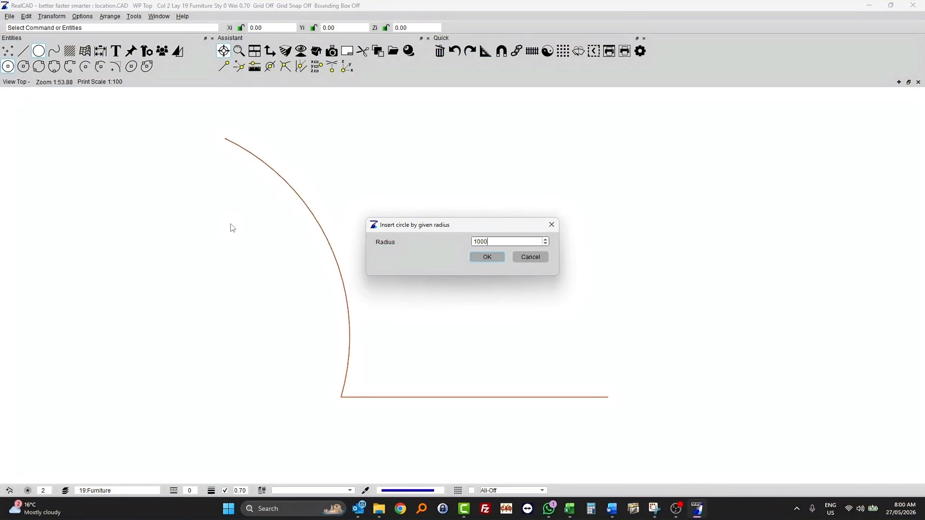
{"action": "left_click", "coordinate": [490, 259]}
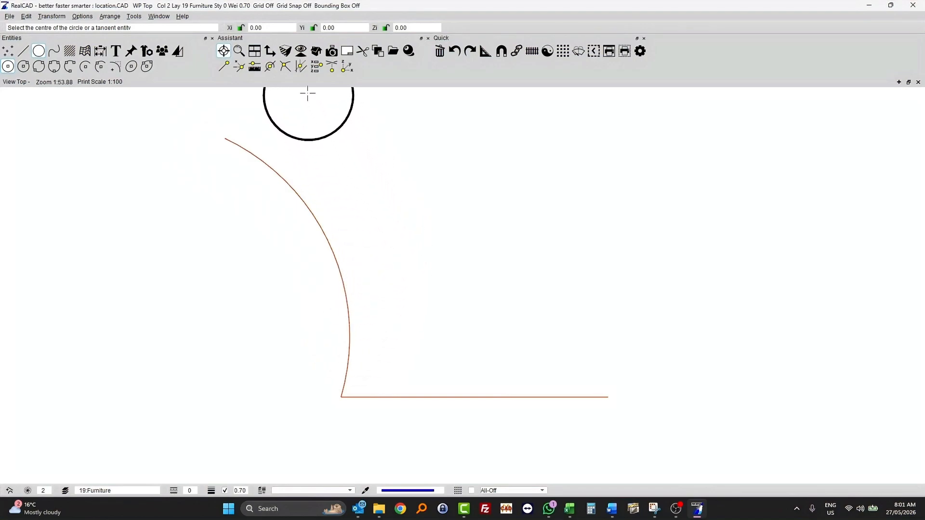
Step: Centre the circle outside the arc at fixed offset distances of 2500 from the horizontal line and 3000 from the arc
{"action": "left_click", "coordinate": [301, 69]}
{"action": "left_click", "coordinate": [301, 69]}
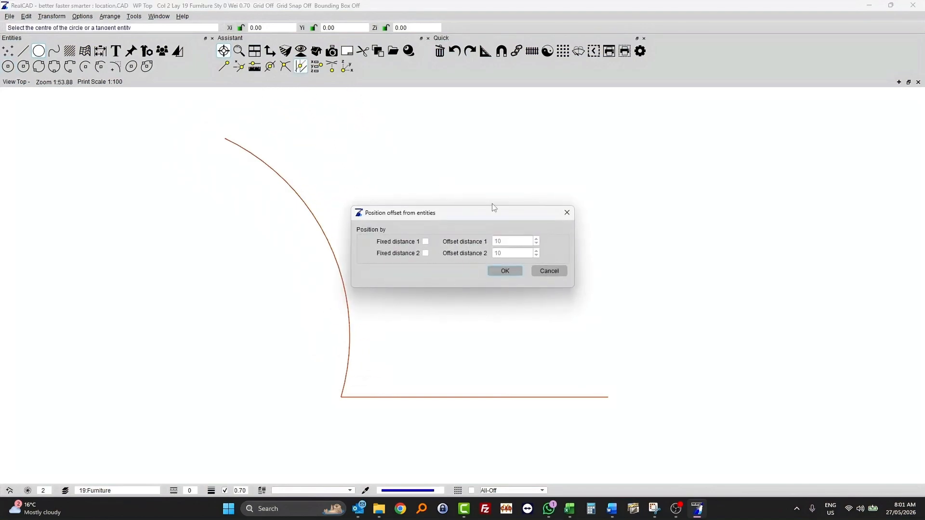
{"action": "left_click", "coordinate": [422, 254]}
{"action": "key", "text": "Tab"}
{"action": "type", "text": "2500"}
{"action": "double_click", "coordinate": [507, 255]}
{"action": "type", "text": "3000"}
{"action": "left_click", "coordinate": [503, 271]}
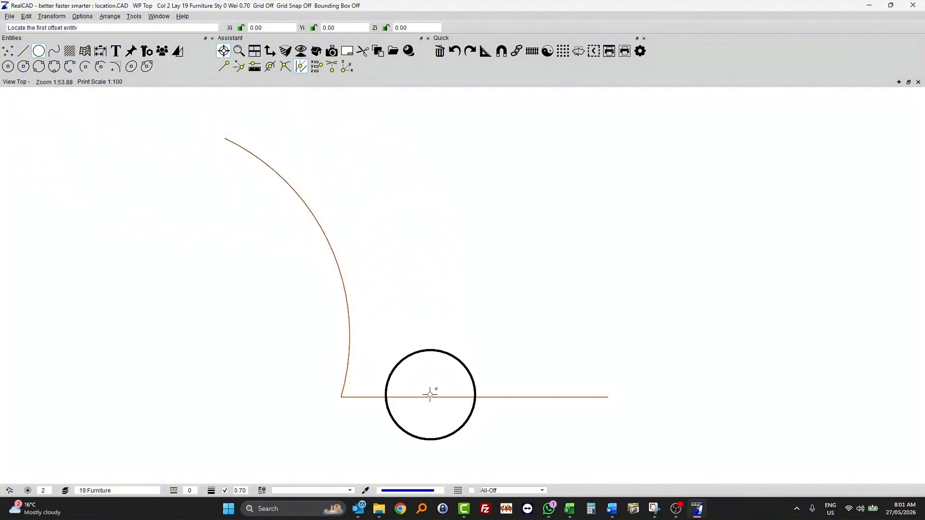
{"action": "left_click", "coordinate": [429, 396]}
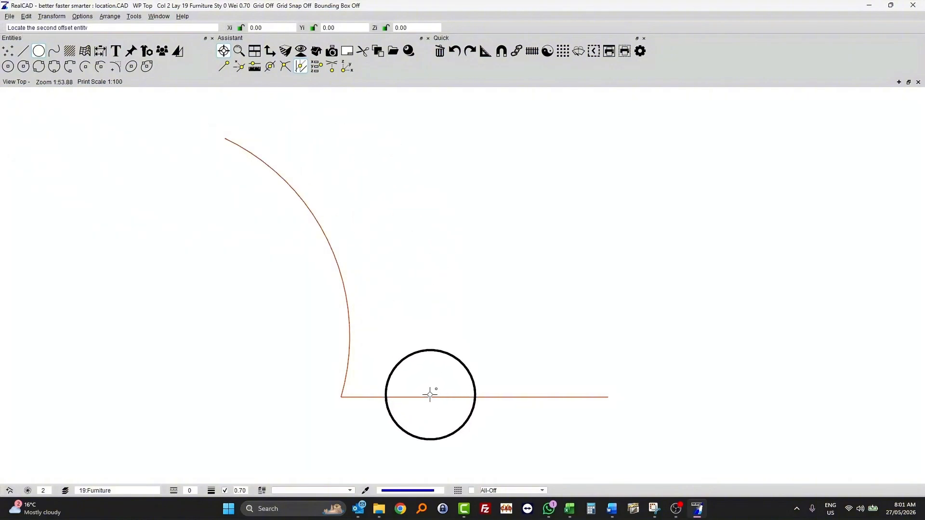
{"action": "left_click", "coordinate": [341, 270]}
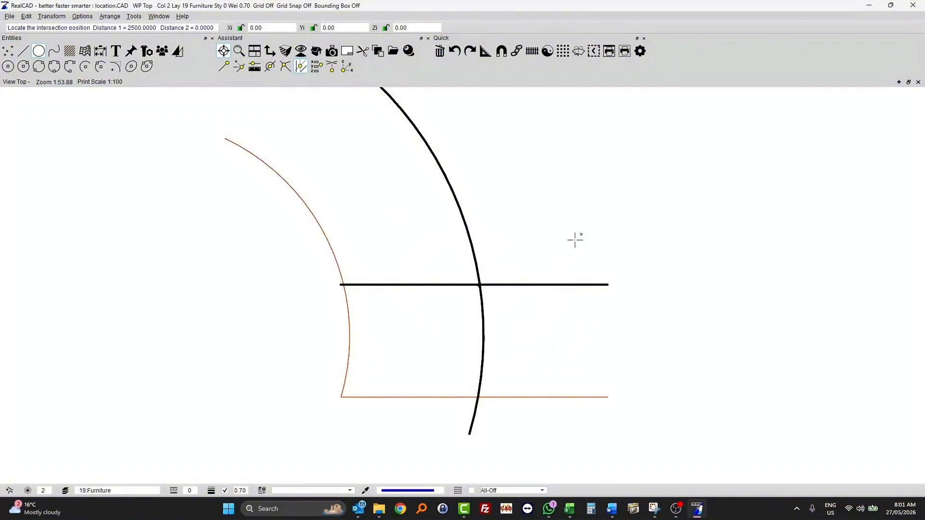
{"action": "left_click", "coordinate": [533, 222]}
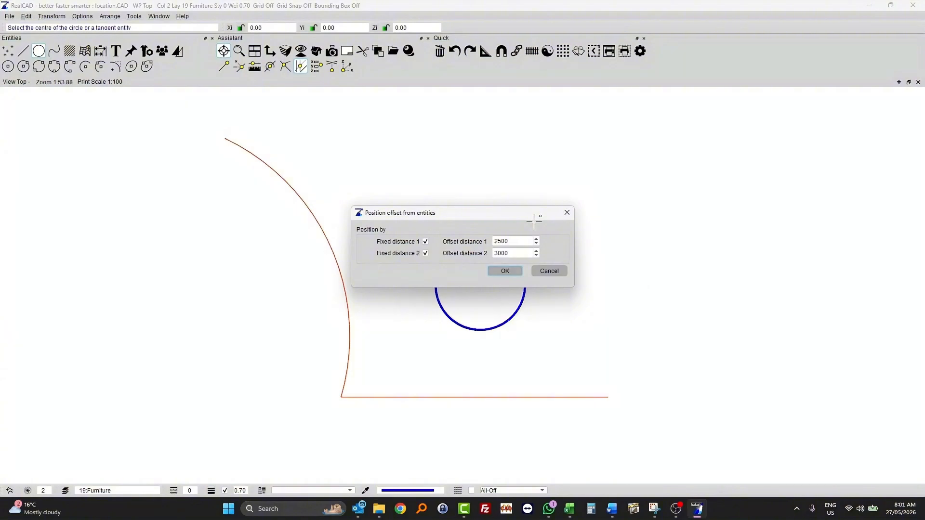
Step: Place a second circle on the inner side of the arc using offsets of 2500 from the horizontal line and 3000 from the arc
{"action": "left_click", "coordinate": [505, 270]}
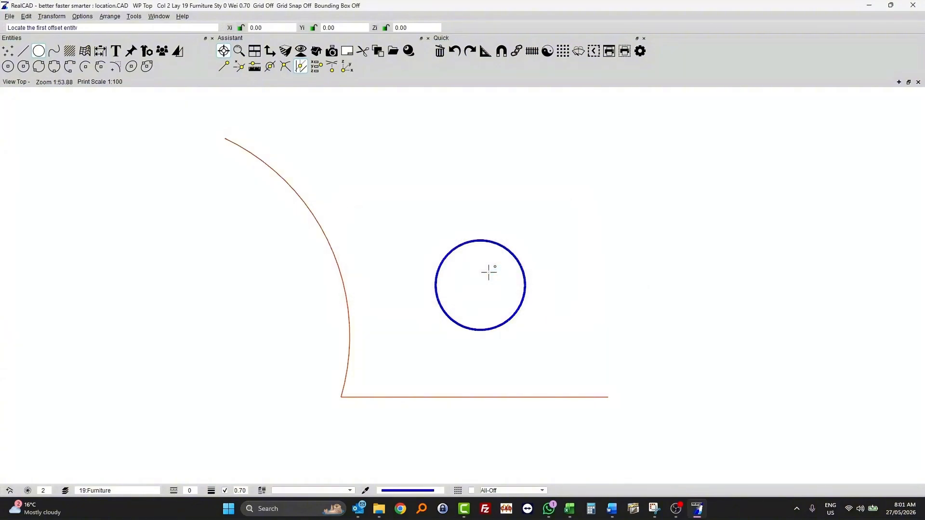
{"action": "left_click", "coordinate": [391, 392]}
{"action": "left_click", "coordinate": [350, 327]}
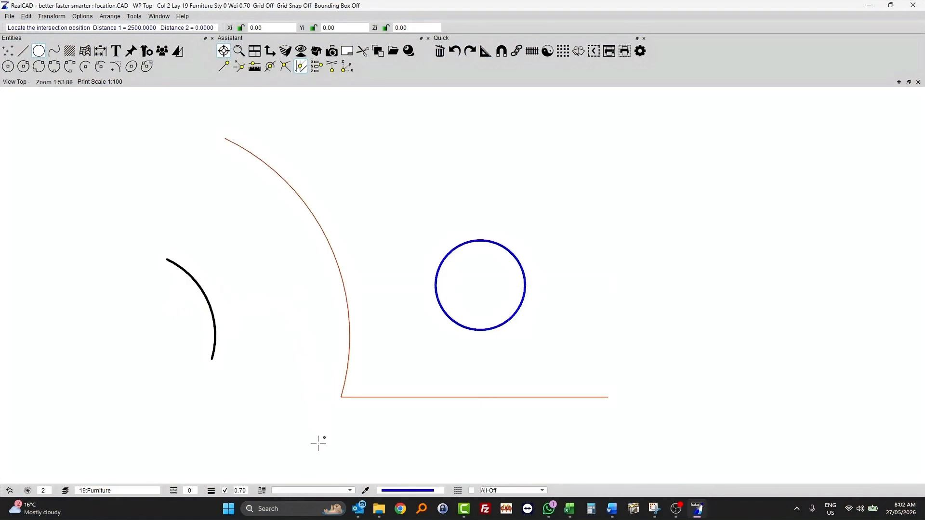
{"action": "scroll", "coordinate": [318, 437], "scroll_direction": "down", "scroll_amount": 3}
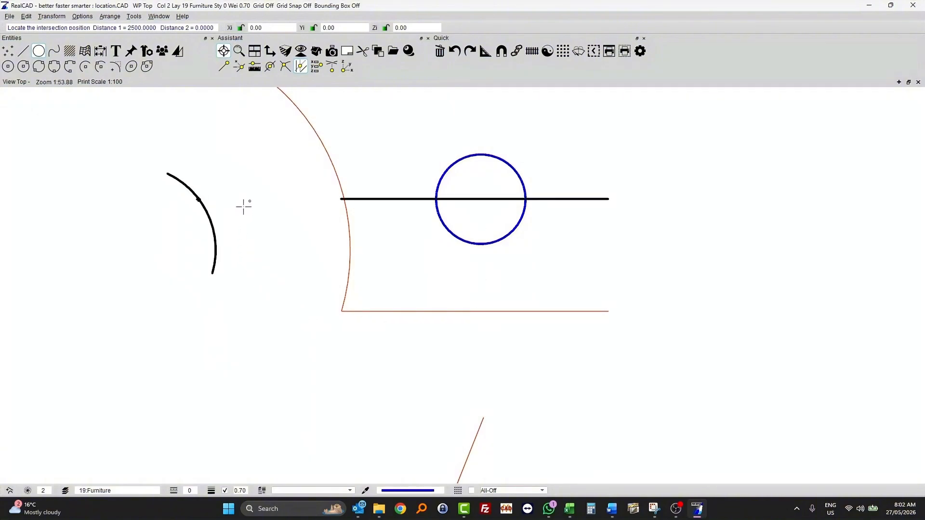
{"action": "scroll", "coordinate": [246, 243], "scroll_direction": "up", "scroll_amount": 2}
{"action": "scroll", "coordinate": [245, 243], "scroll_direction": "up", "scroll_amount": 3}
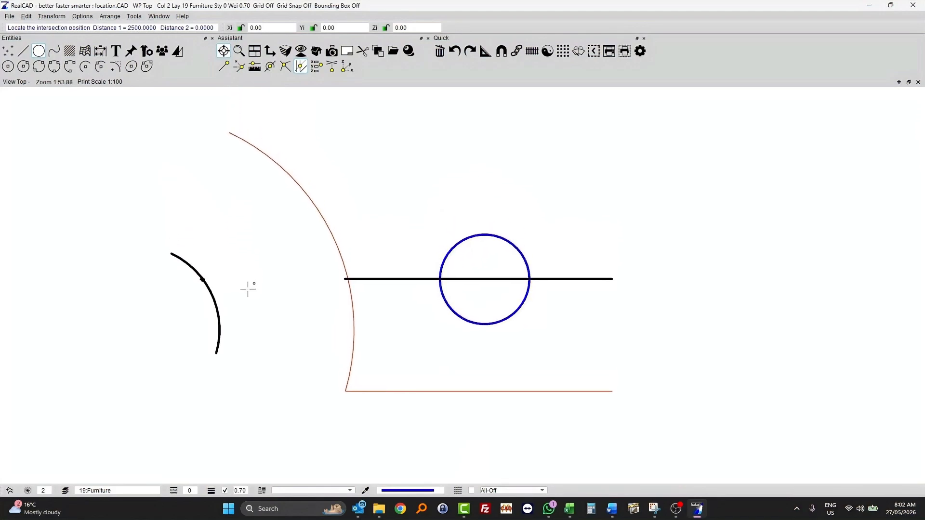
{"action": "left_click", "coordinate": [211, 260]}
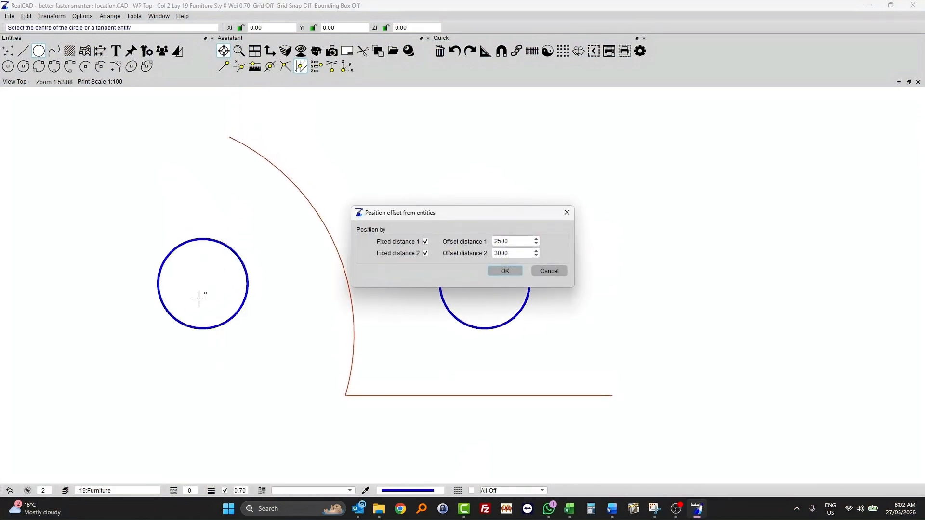
{"action": "left_click", "coordinate": [548, 272]}
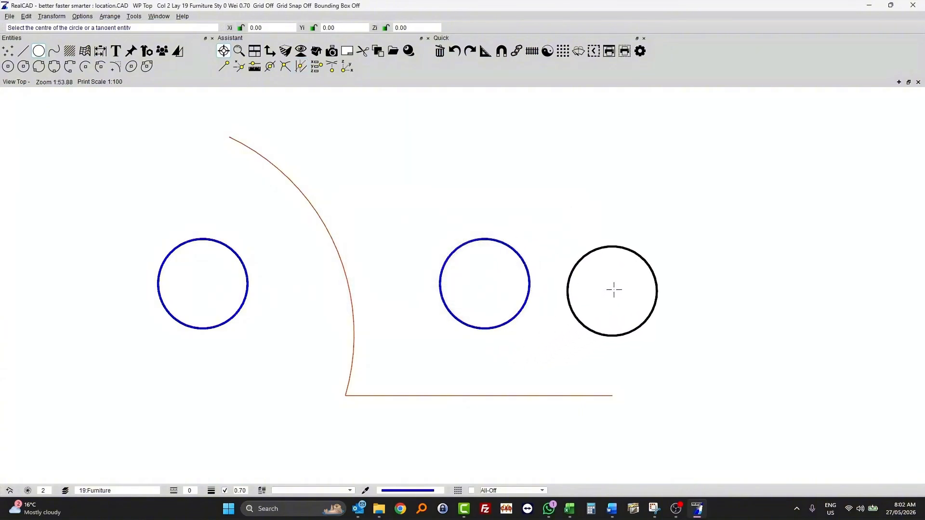
{"action": "key", "text": "Escape"}
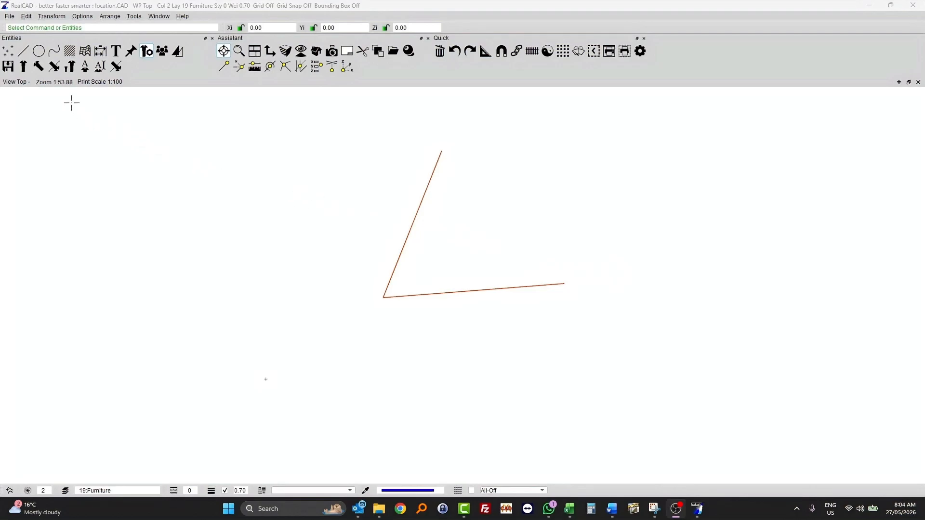
Step: Choose the round table component BRP003.CAD from the Sport and Recreation folder for insertion
{"action": "left_click", "coordinate": [25, 67]}
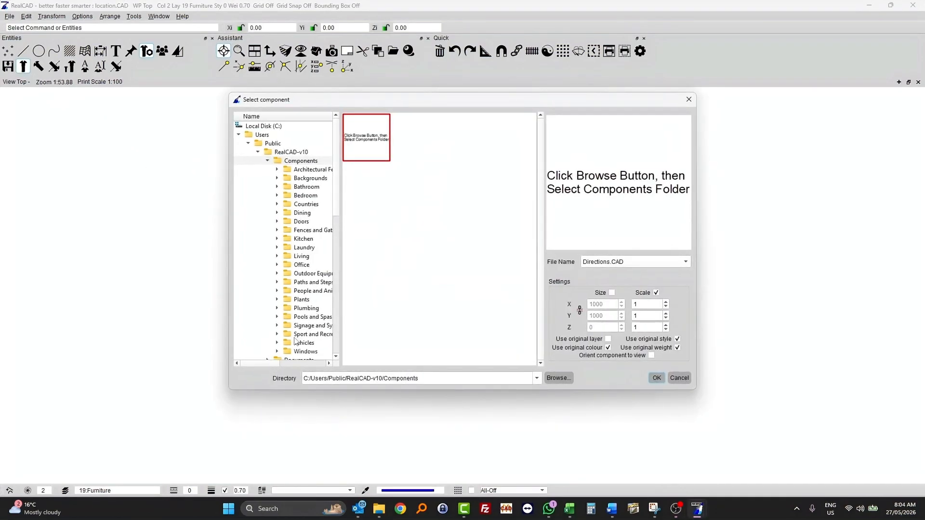
{"action": "left_click", "coordinate": [295, 335]}
{"action": "scroll", "coordinate": [412, 314], "scroll_direction": "down", "scroll_amount": 2}
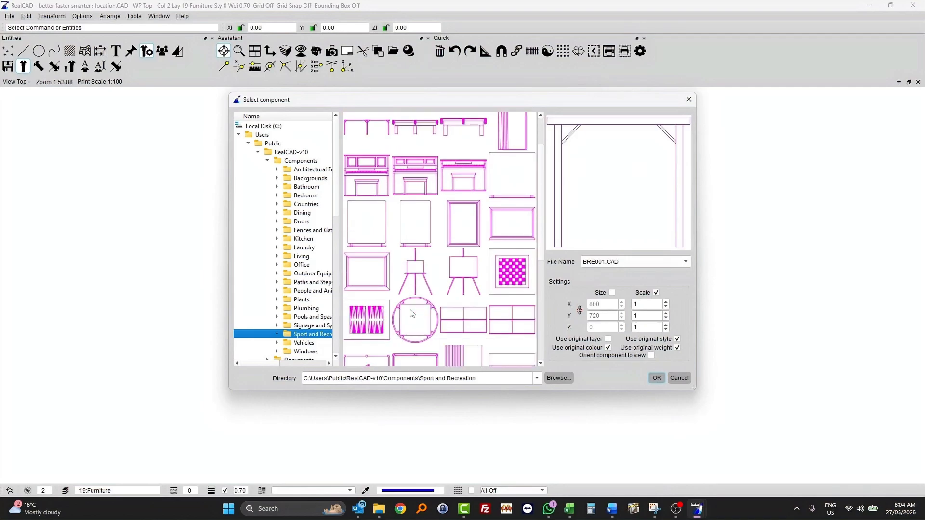
{"action": "left_click", "coordinate": [417, 293]}
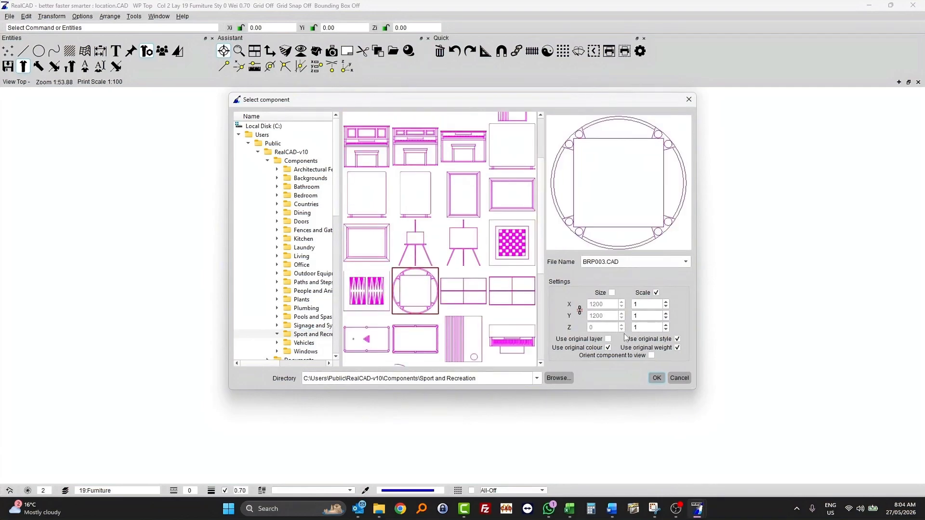
{"action": "left_click", "coordinate": [657, 377]}
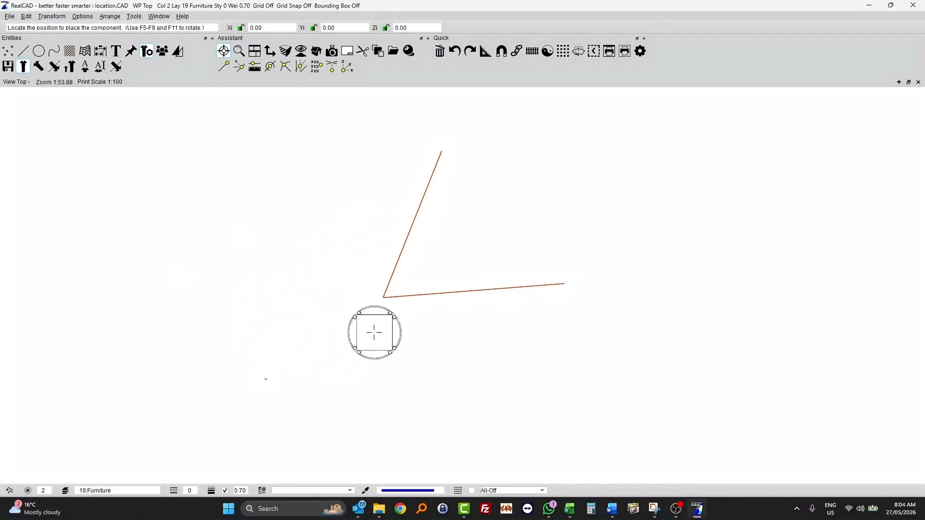
Step: Using Locate Reference Point, position the component from the small point below the angled lines, with a Y value of 1000
{"action": "left_click", "coordinate": [318, 71]}
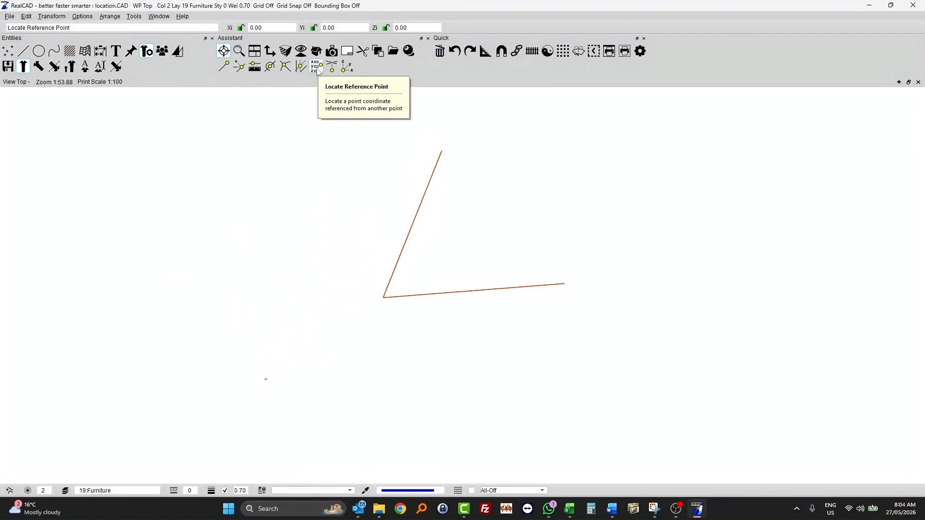
{"action": "left_click", "coordinate": [318, 71]}
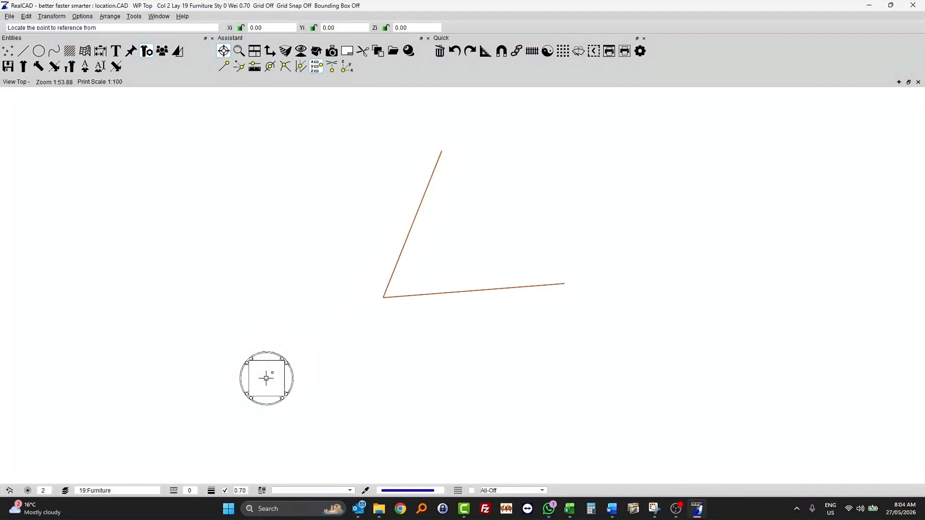
{"action": "left_click", "coordinate": [266, 378]}
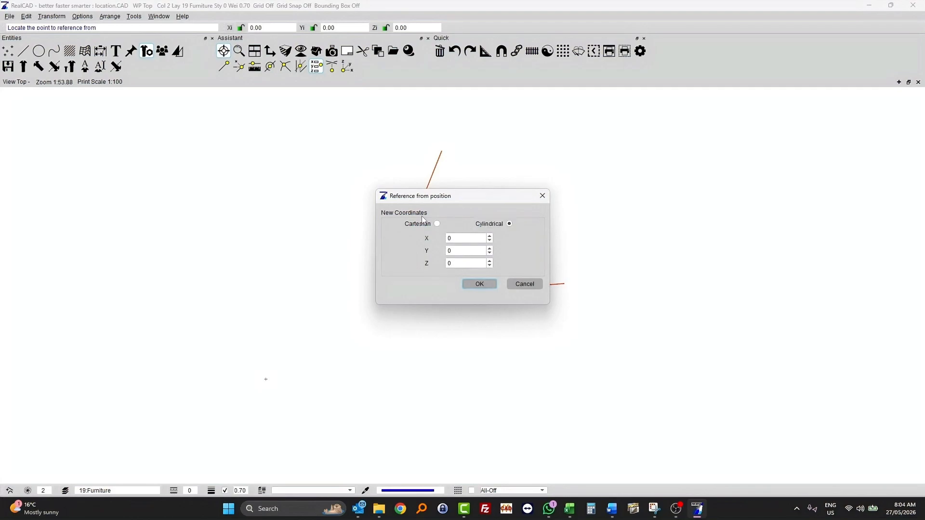
{"action": "left_click", "coordinate": [456, 238]}
{"action": "double_click", "coordinate": [466, 251]}
{"action": "type", "text": "1000"}
{"action": "left_click", "coordinate": [477, 284]}
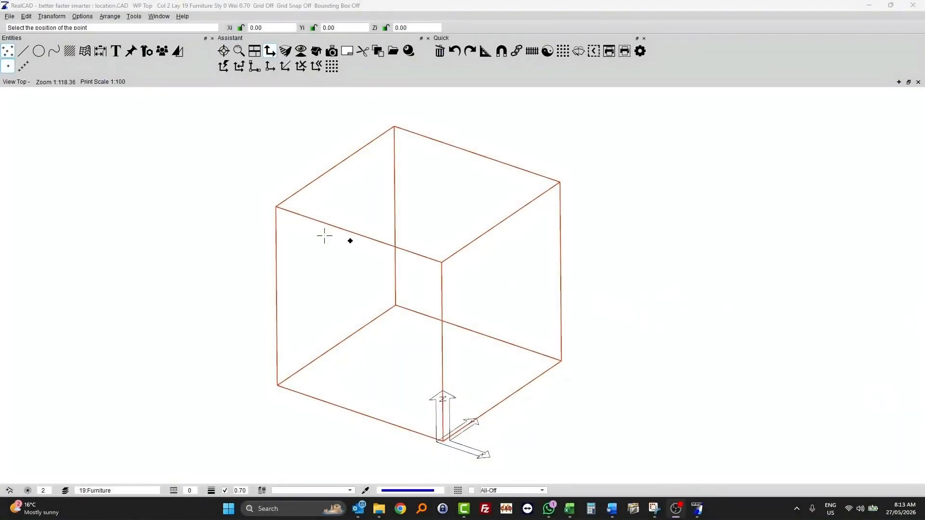
Step: Place a point on the box's rear vertical edge at its apparent intersection with the front top edge
{"action": "left_click", "coordinate": [11, 66]}
{"action": "left_click", "coordinate": [312, 251]}
{"action": "left_click", "coordinate": [415, 245]}
{"action": "left_click", "coordinate": [409, 269]}
{"action": "mouse_move", "coordinate": [409, 269]}
{"action": "middle_mouse_down"}
{"action": "mouse_move", "coordinate": [407, 249]}
{"action": "mouse_move", "coordinate": [434, 267]}
{"action": "mouse_move", "coordinate": [409, 272]}
{"action": "mouse_move", "coordinate": [398, 258]}
{"action": "mouse_move", "coordinate": [416, 264]}
{"action": "mouse_move", "coordinate": [389, 278]}
{"action": "mouse_move", "coordinate": [384, 256]}
{"action": "mouse_move", "coordinate": [388, 267]}
{"action": "mouse_move", "coordinate": [402, 264]}
{"action": "mouse_move", "coordinate": [405, 249]}
{"action": "middle_mouse_up"}
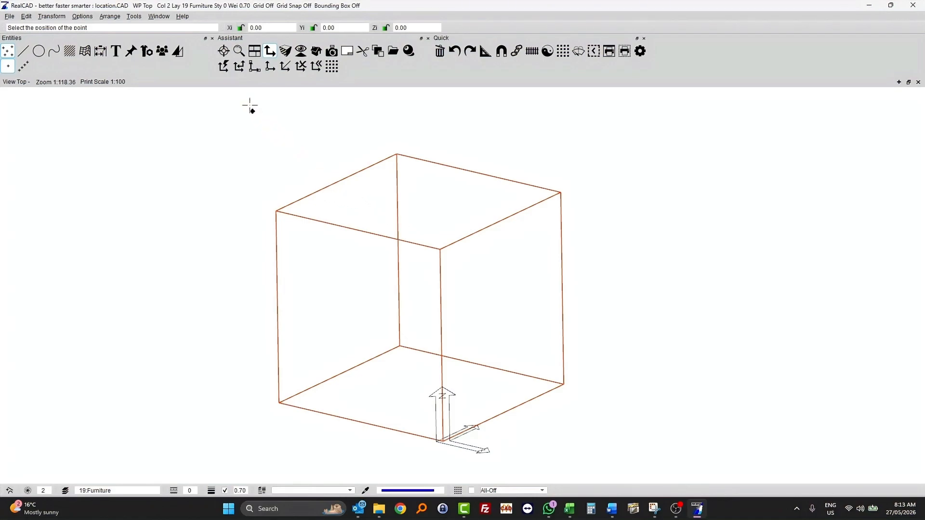
{"action": "left_click", "coordinate": [228, 53]}
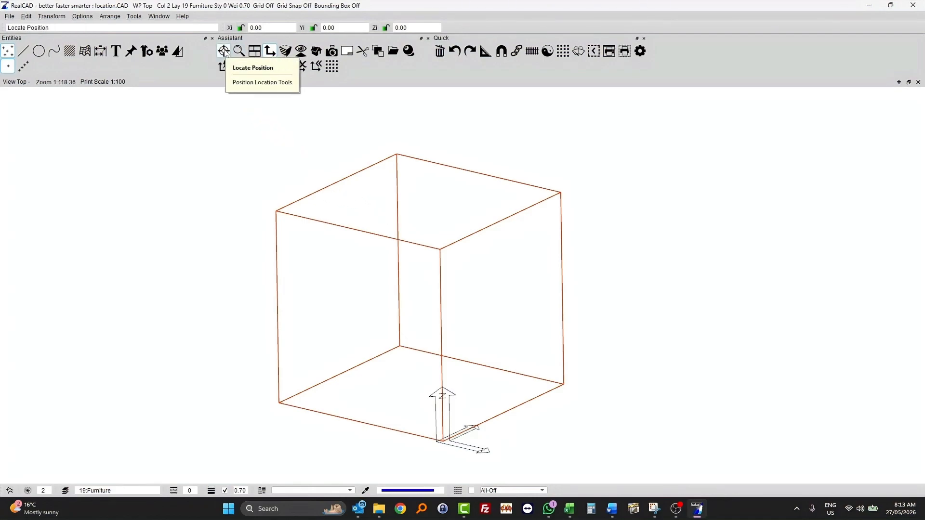
{"action": "left_click", "coordinate": [225, 52]}
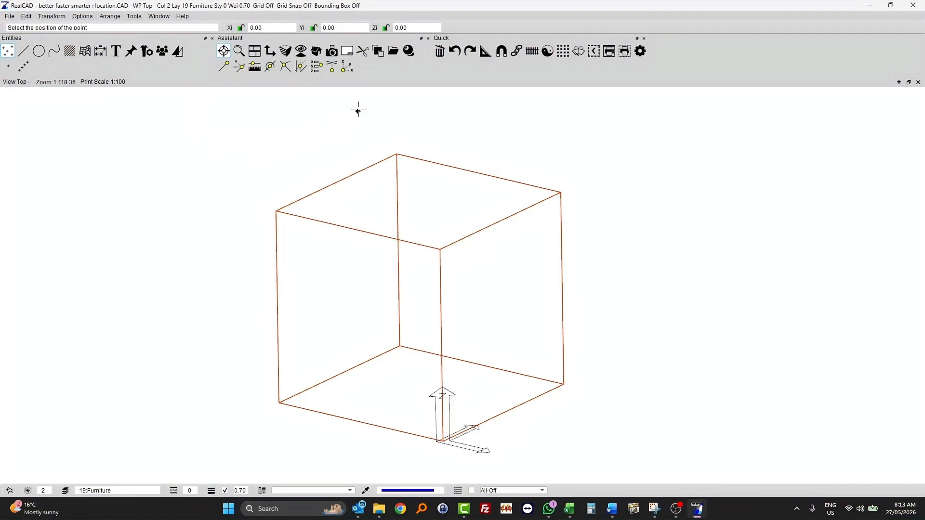
{"action": "left_click", "coordinate": [331, 67]}
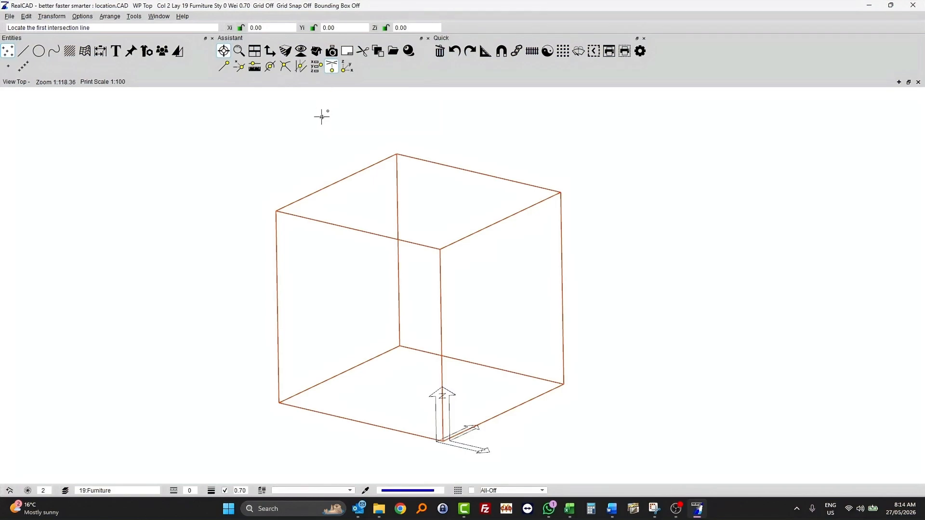
{"action": "left_click", "coordinate": [398, 221]}
{"action": "left_click", "coordinate": [407, 241]}
Step: Examine from several angles which edge of the 3D box the placed point lies on
{"action": "key", "text": "Left"}
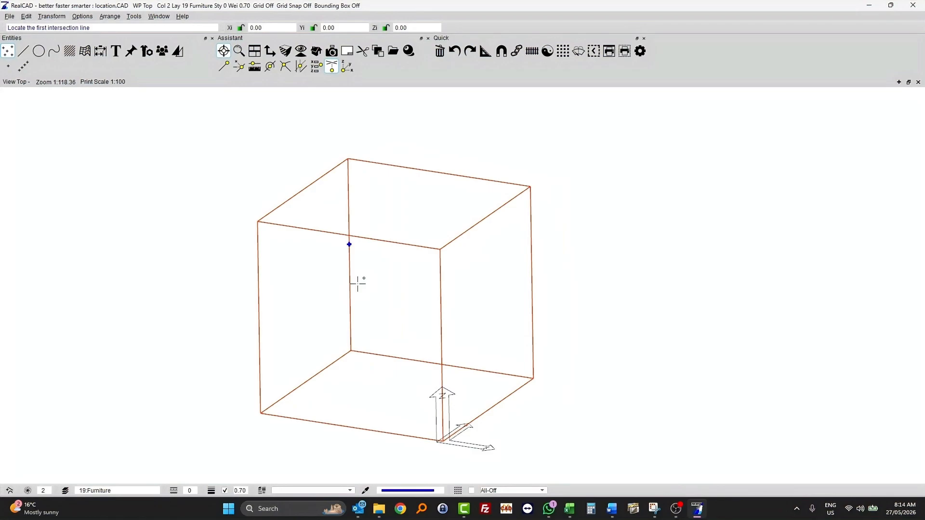
{"action": "key", "text": "Left"}
{"action": "key", "text": "Left"}
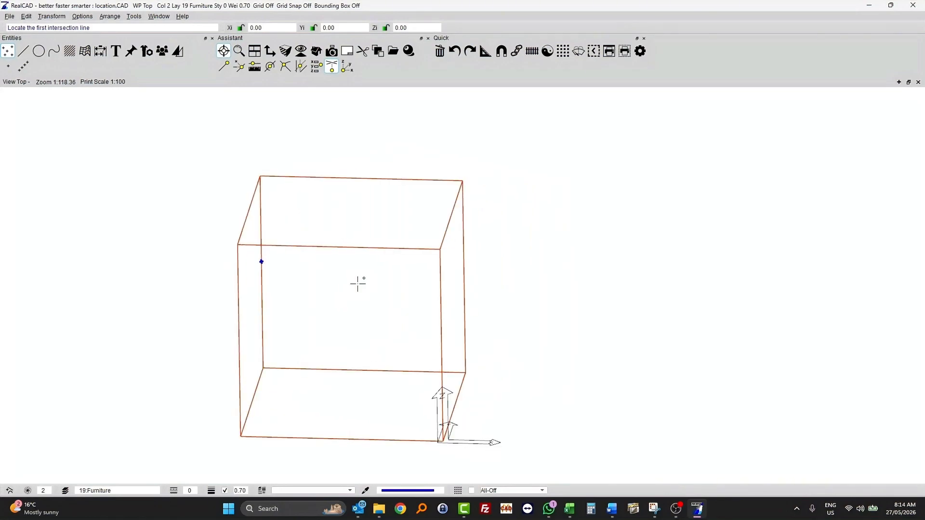
{"action": "key", "text": "Left"}
{"action": "key", "text": "Left"}
{"action": "key", "text": "Left"}
{"action": "key", "text": "Left"}
{"action": "key", "text": "Left"}
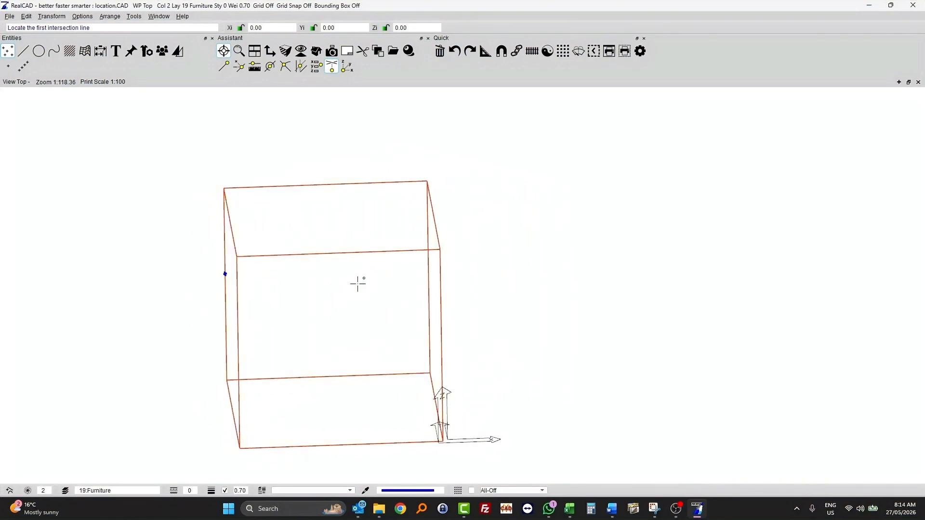
{"action": "key", "text": "Left"}
{"action": "key", "text": "Left"}
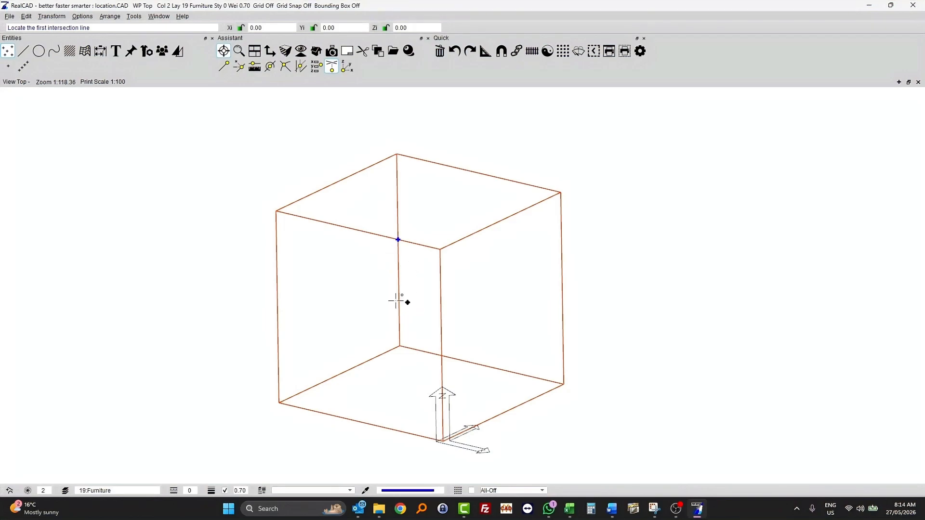
Step: Draw a line from the front vertical edge's apparent intersection with the rear bottom edge to the point on the rear vertical edge
{"action": "left_click", "coordinate": [23, 51]}
{"action": "left_click", "coordinate": [9, 66]}
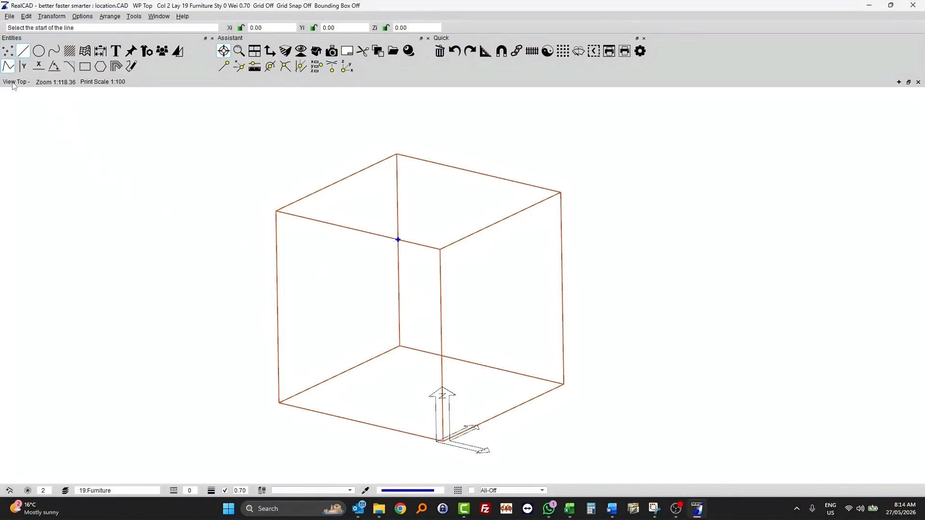
{"action": "left_click", "coordinate": [441, 339]}
{"action": "key", "text": "Escape"}
{"action": "left_click", "coordinate": [331, 66]}
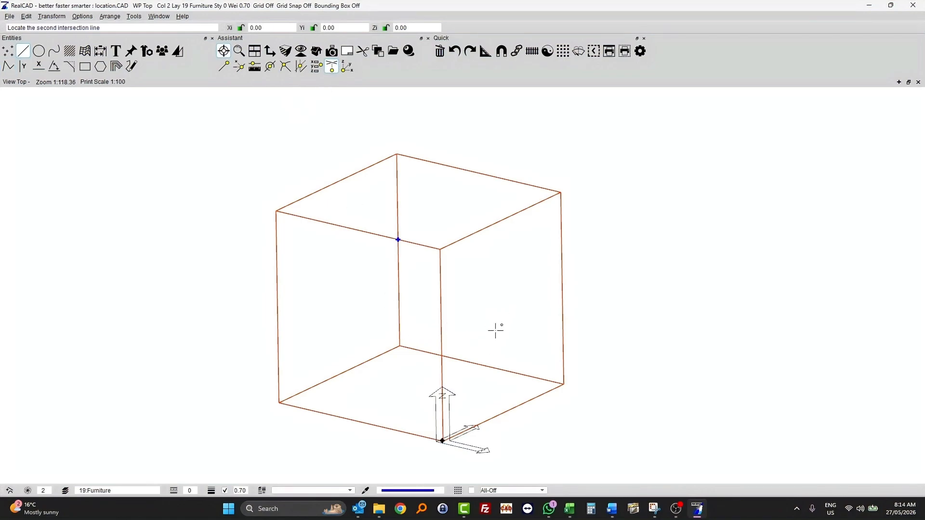
{"action": "left_click", "coordinate": [477, 363]}
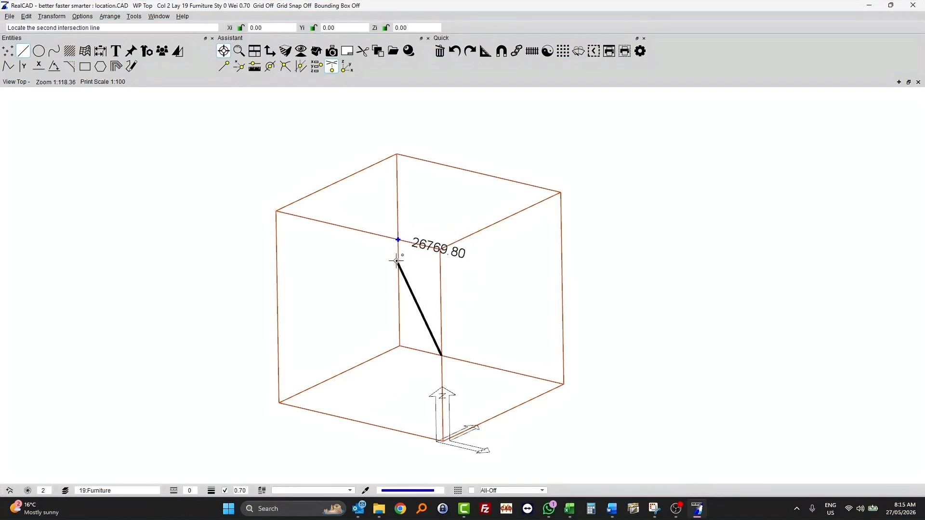
{"action": "left_click", "coordinate": [397, 240]}
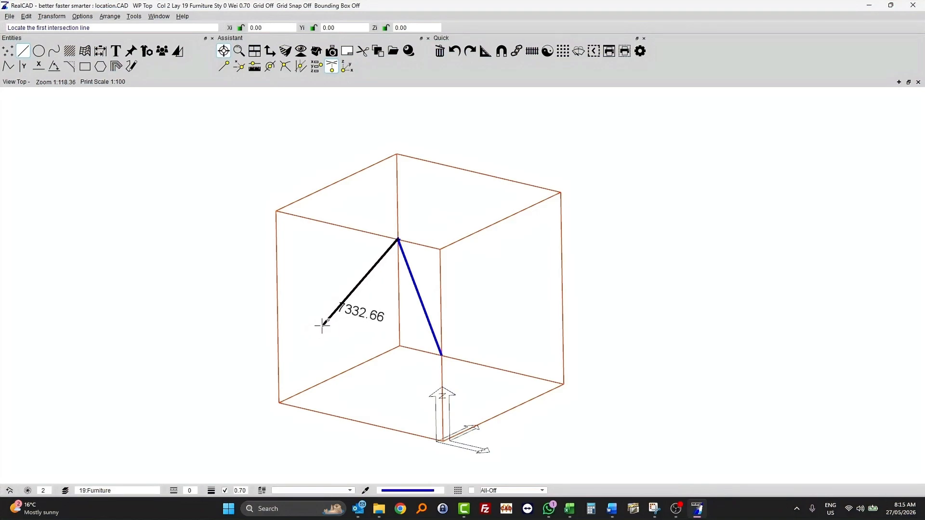
{"action": "key", "text": "Escape"}
{"action": "key", "text": "Escape"}
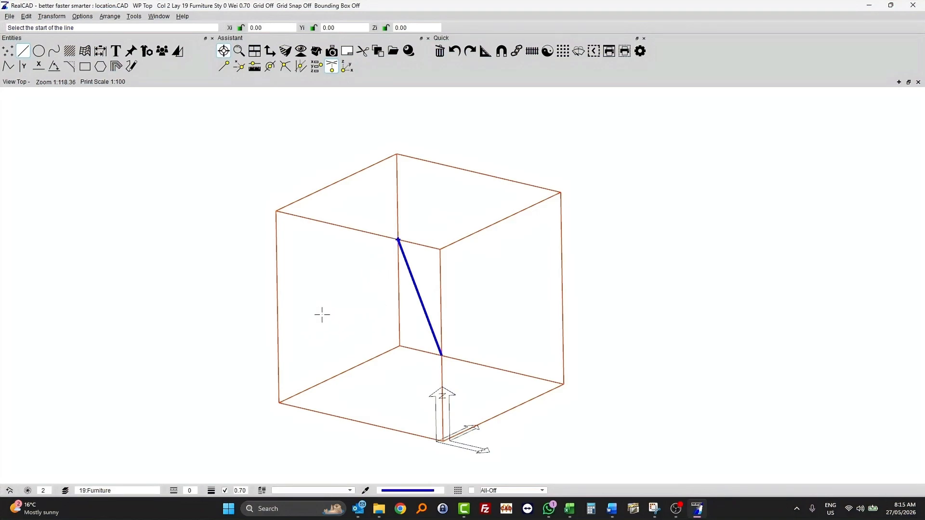
Step: Inspect from different angles how the diagonal line runs between the box's front and rear vertical edges
{"action": "key", "text": "Right"}
{"action": "key", "text": "Right"}
{"action": "key", "text": "Right"}
{"action": "key", "text": "Right"}
{"action": "key", "text": "Right"}
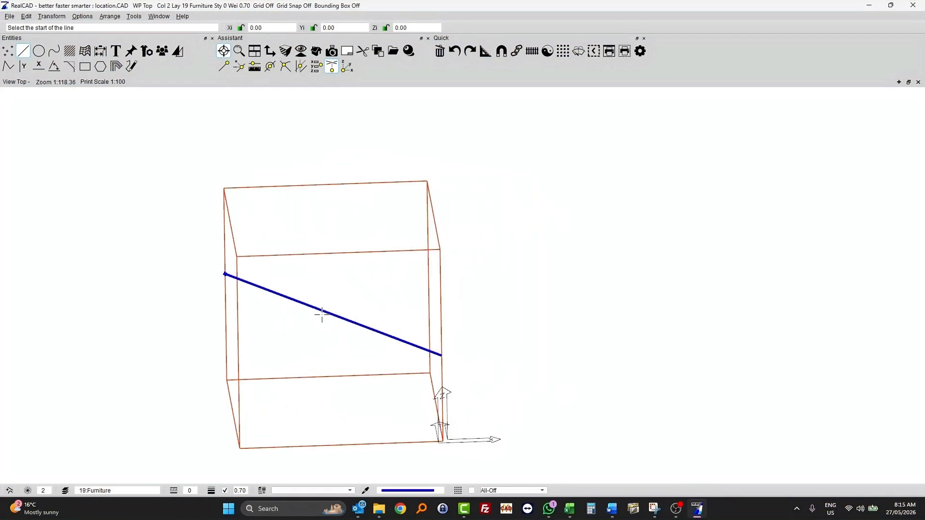
{"action": "key", "text": "Right"}
{"action": "key", "text": "Right"}
{"action": "key", "text": "Right"}
{"action": "key", "text": "Right"}
{"action": "key", "text": "Right"}
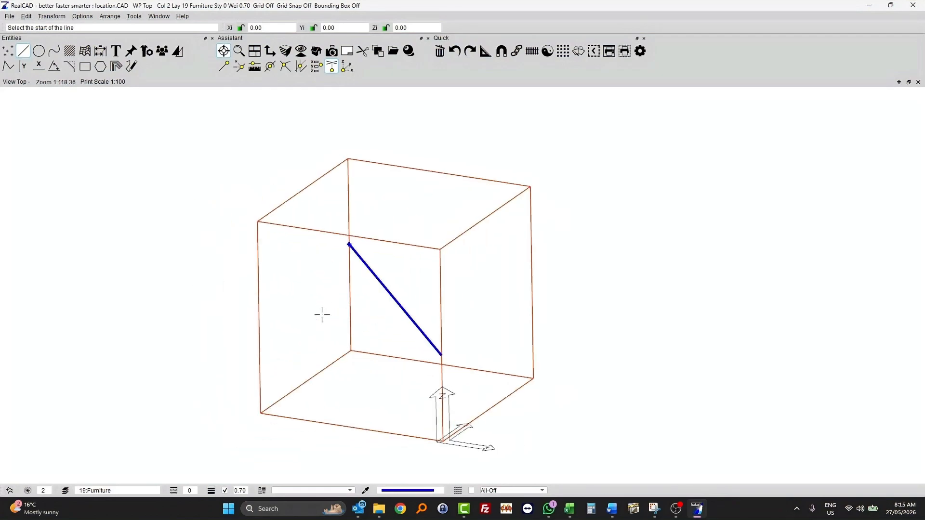
{"action": "key", "text": "Right"}
{"action": "key", "text": "Left"}
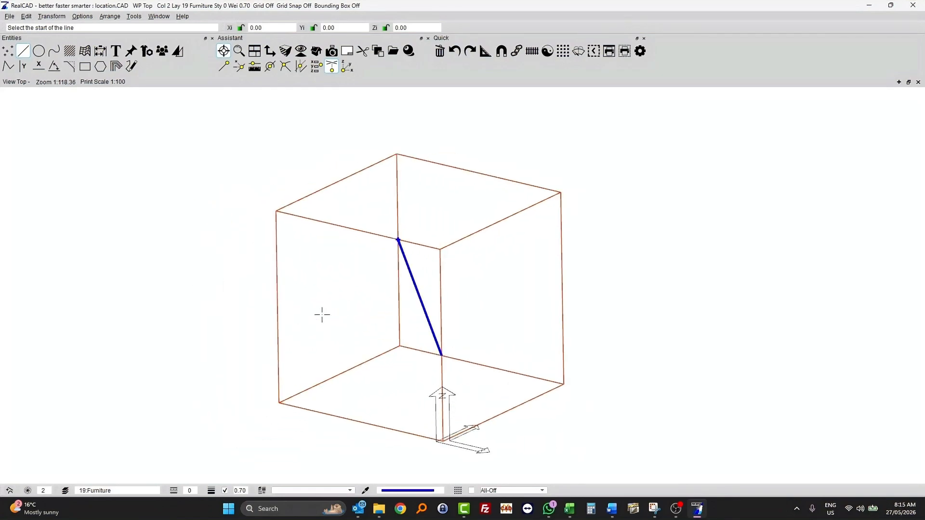
{"action": "middle_click_drag", "start_coordinate": [322, 315], "coordinate": [339, 307]}
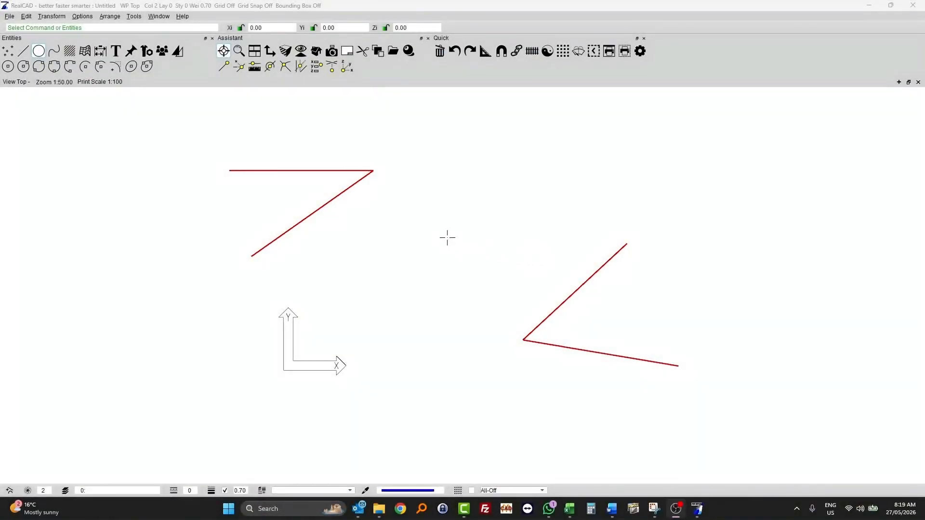
Step: Using Locate XYZ Reference, place a circle of radius 500 with X from the upper angle's vertex and Y from the lower angle's vertex
{"action": "left_click", "coordinate": [346, 67]}
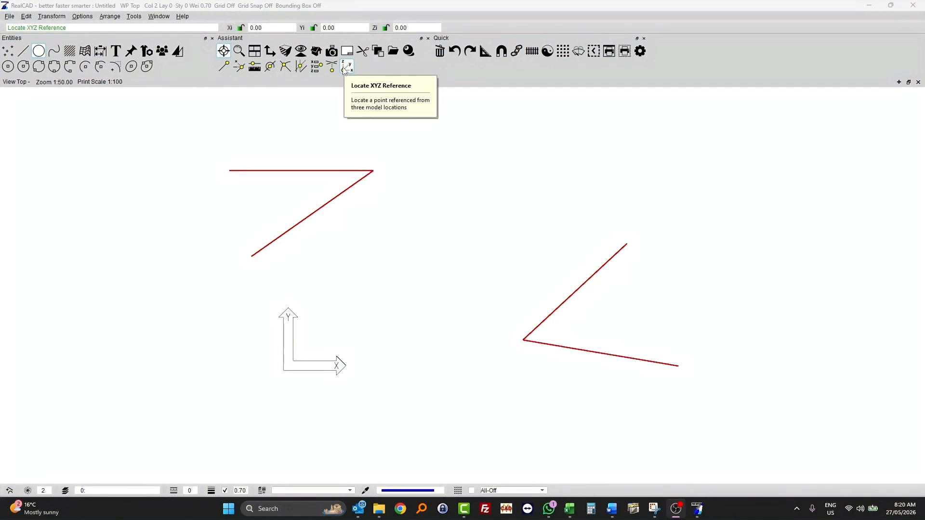
{"action": "left_click", "coordinate": [7, 66]}
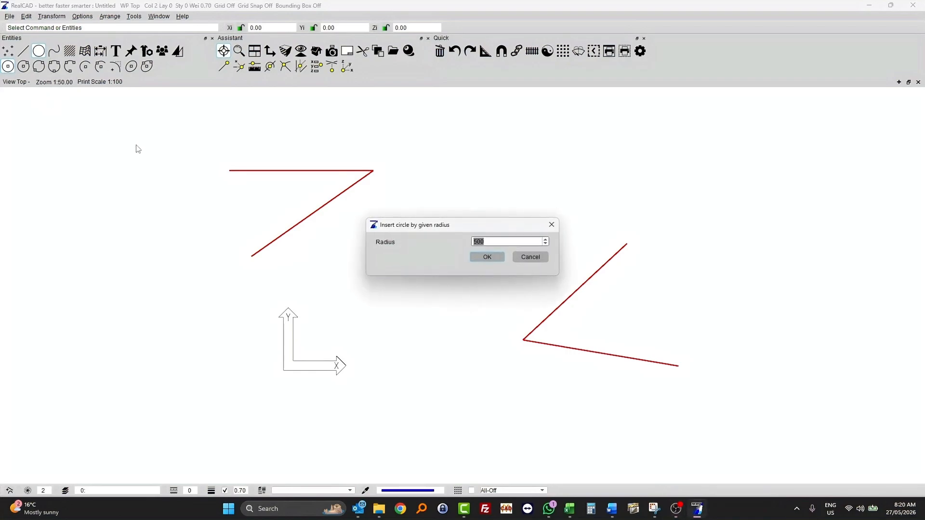
{"action": "left_click", "coordinate": [492, 259]}
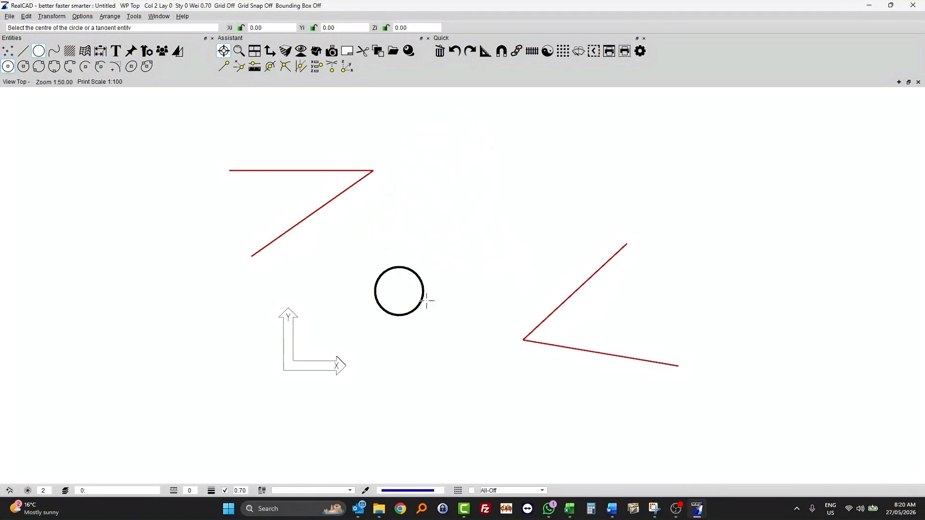
{"action": "left_click", "coordinate": [347, 67]}
{"action": "left_click", "coordinate": [346, 67]}
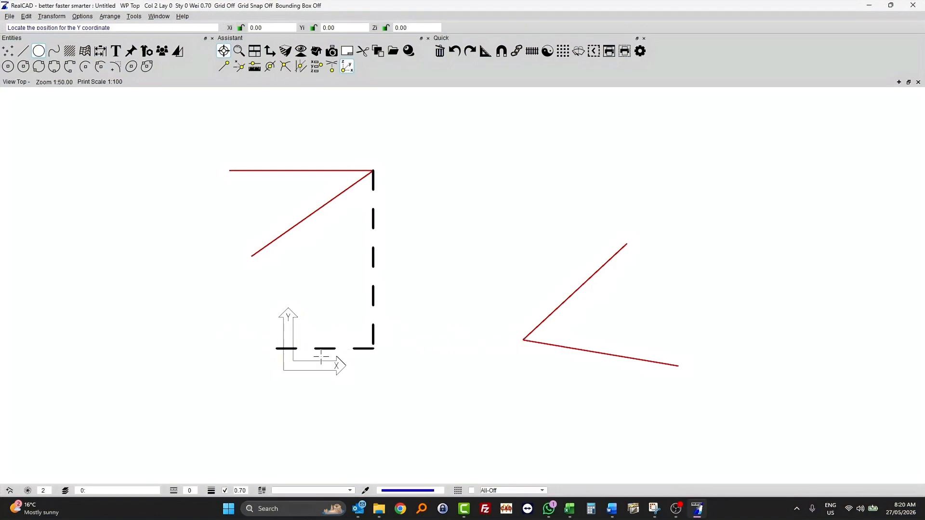
{"action": "left_click", "coordinate": [523, 340]}
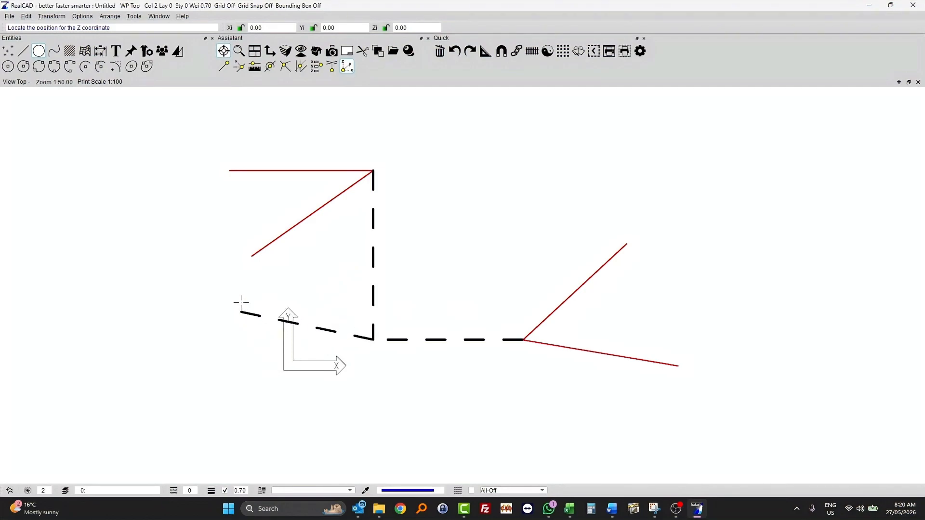
{"action": "left_click", "coordinate": [433, 265]}
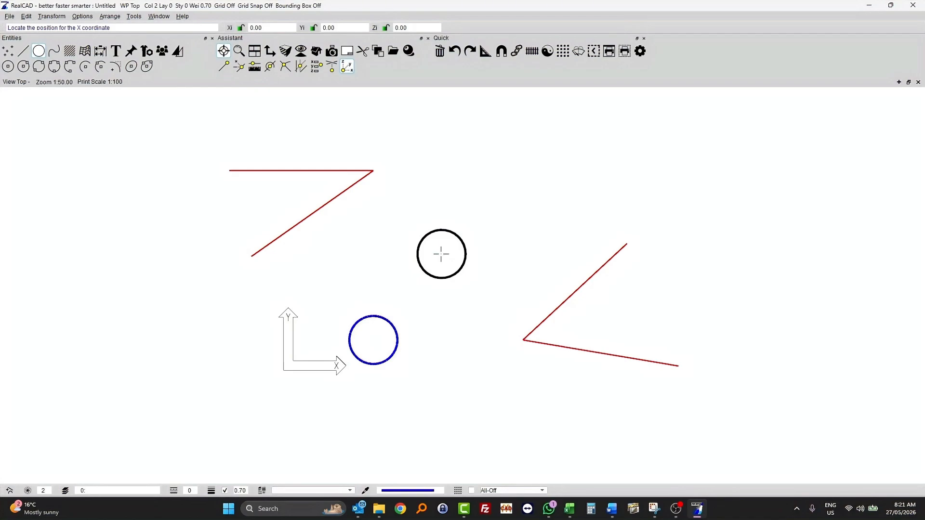
Step: Place a second circle of the same radius with X from the lower angle's vertex and Y from the upper angle's vertex
{"action": "left_click", "coordinate": [523, 336]}
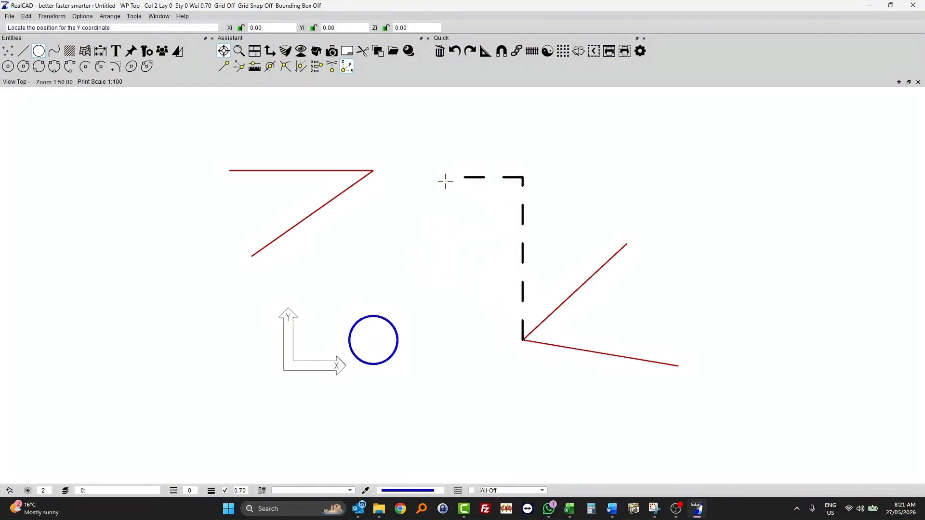
{"action": "left_click", "coordinate": [371, 172]}
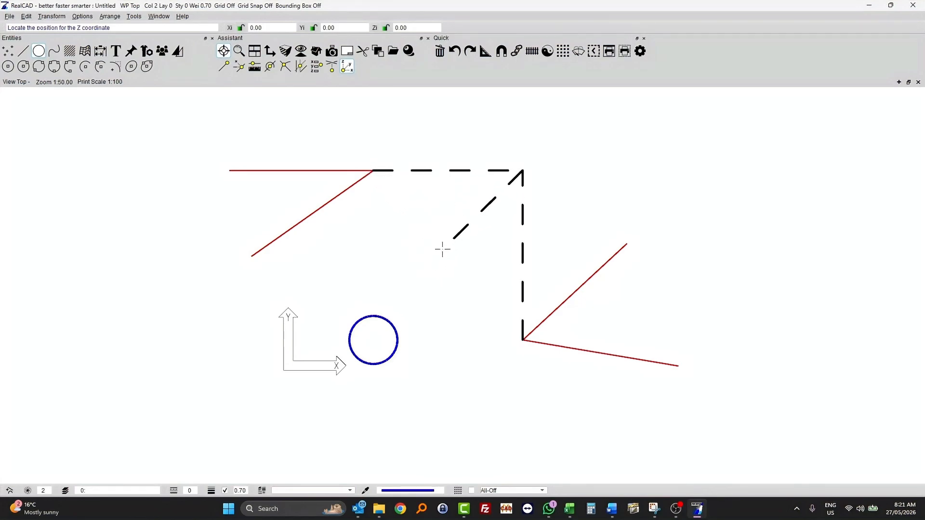
{"action": "left_click", "coordinate": [419, 239]}
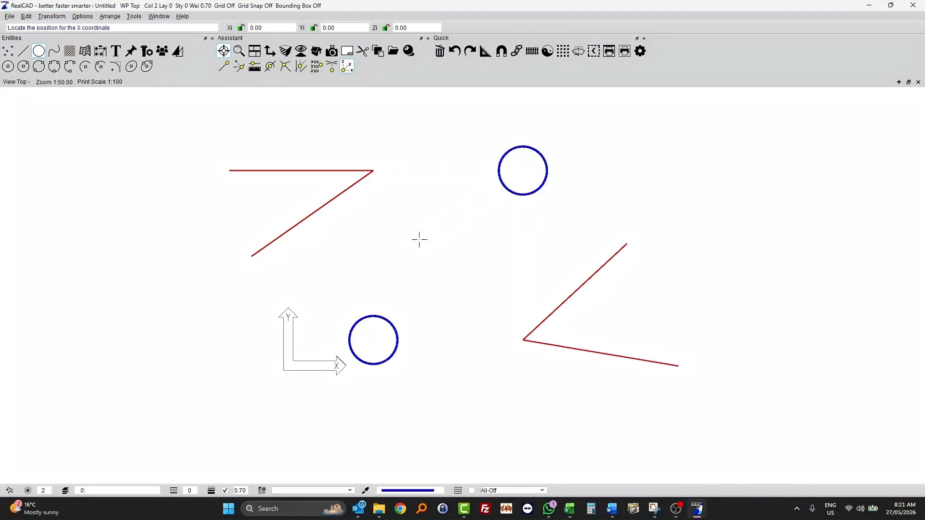